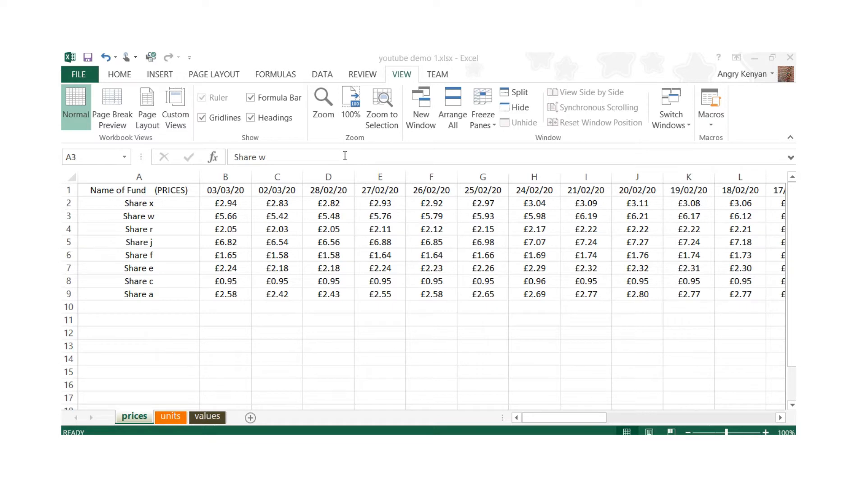
# Look through the share names in A2:A9 on the prices sheet.
pyautogui.click(229, 203)
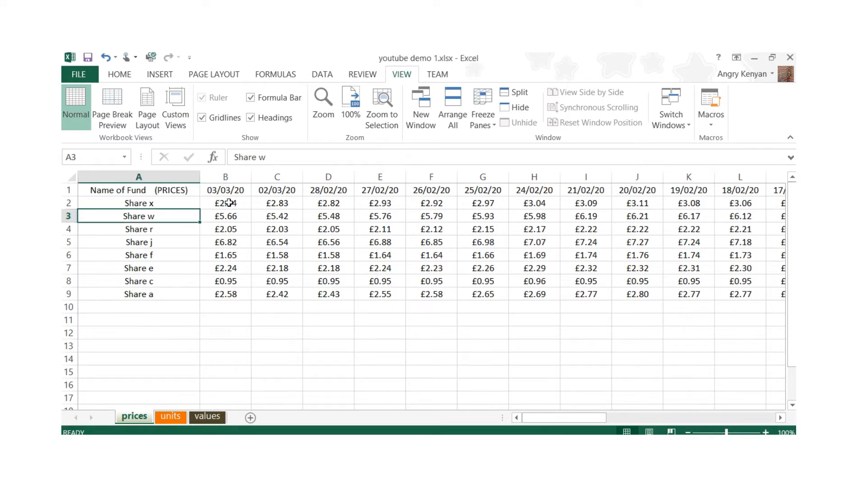
pyautogui.click(178, 204)
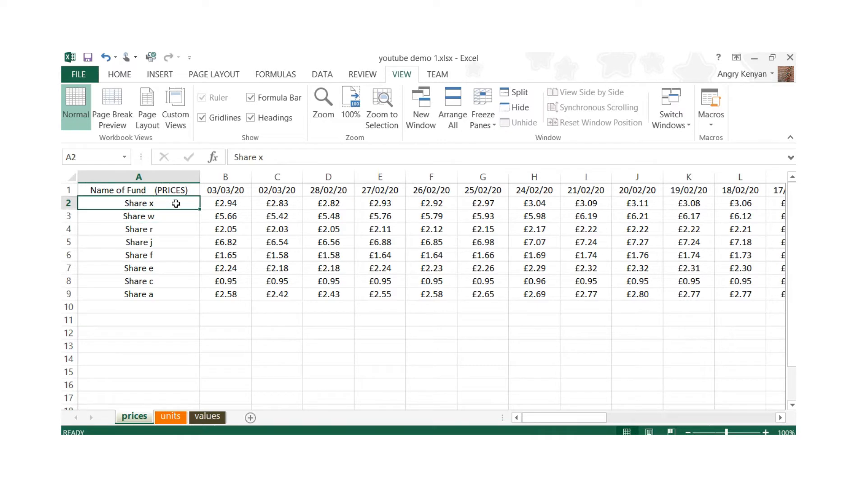
pyautogui.press('Down')
pyautogui.press('Down')
pyautogui.press('Down')
pyautogui.press('Down')
pyautogui.press('Down')
pyautogui.press('Down')
pyautogui.press('Down')
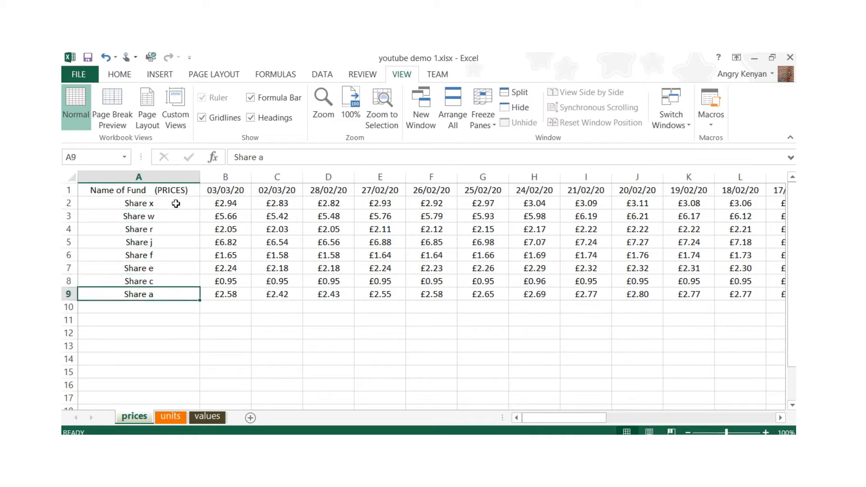
pyautogui.press('Up')
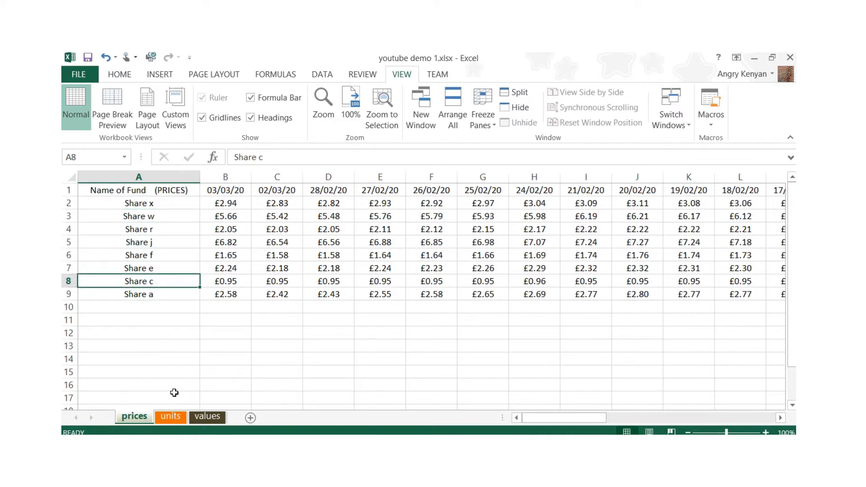
# Examine the units sheet: the 26/02/20 unit formulas in B2:B9 and the date headers in row 1.
pyautogui.click(171, 416)
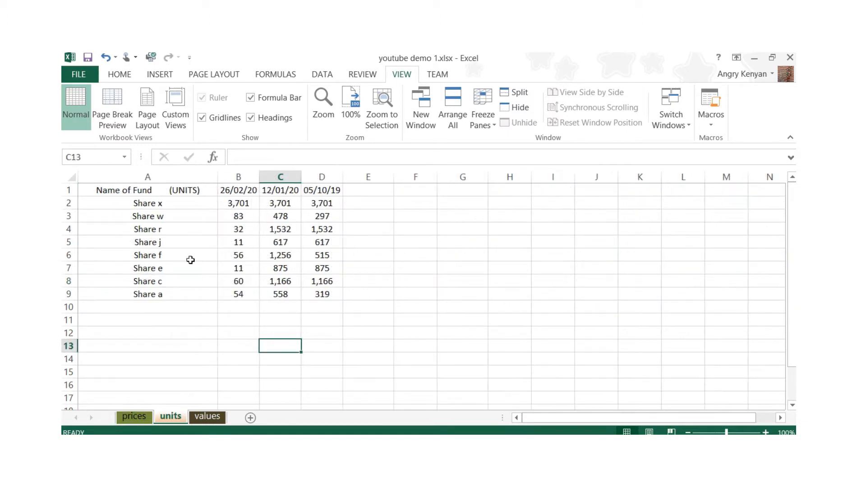
pyautogui.click(249, 203)
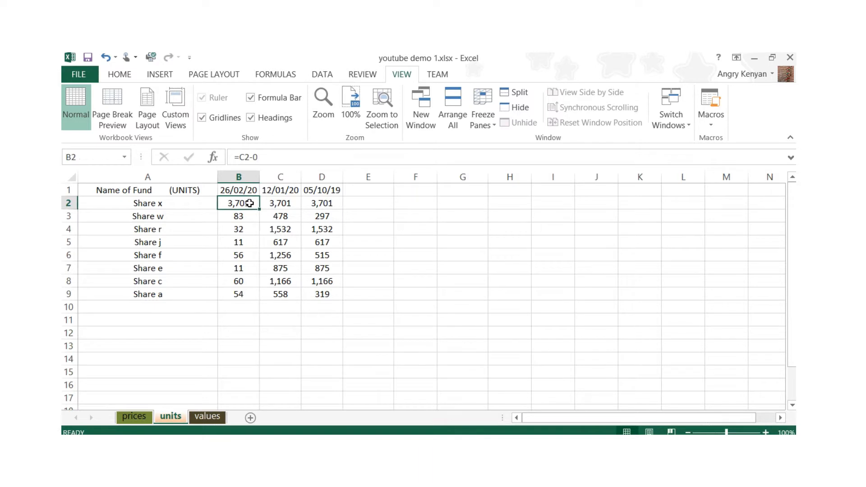
pyautogui.press('Down')
pyautogui.press('Down')
pyautogui.press('Down')
pyautogui.press('Down')
pyautogui.press('Down')
pyautogui.press('Down')
pyautogui.press('Down')
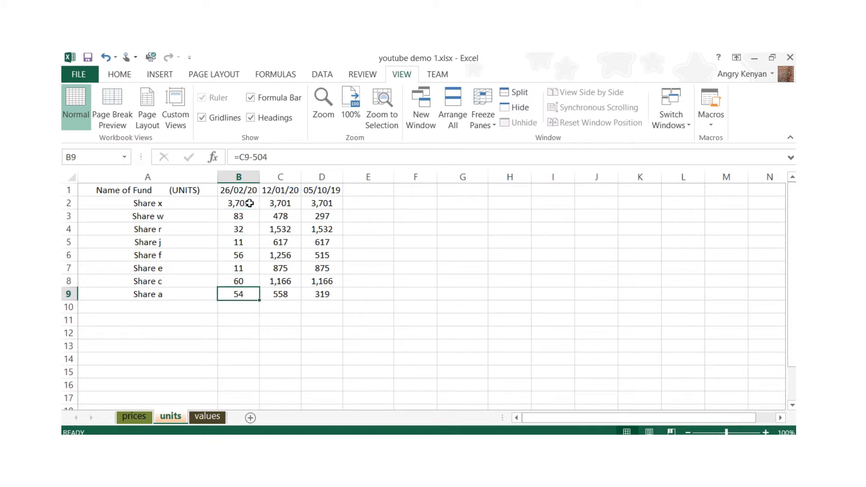
pyautogui.click(250, 191)
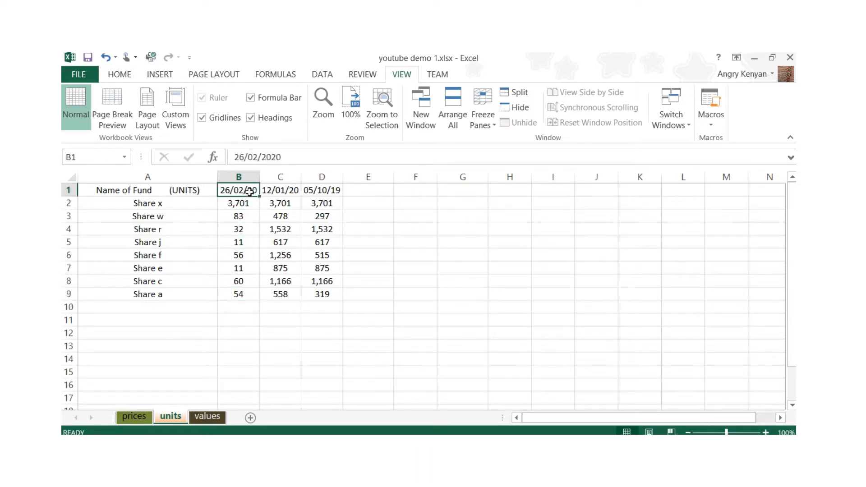
pyautogui.press('Right')
pyautogui.press('Right')
pyautogui.press('Right')
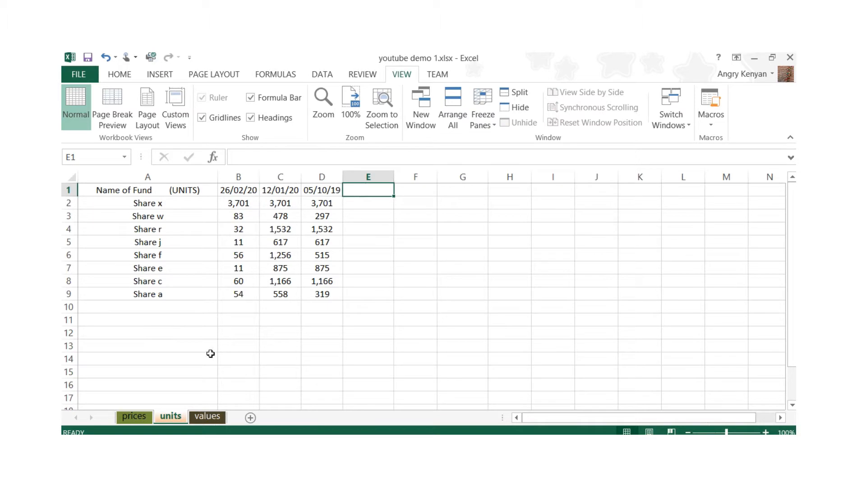
# Examine the values sheet's column B formulas from Share x in B2 down to the total in B11.
pyautogui.click(205, 418)
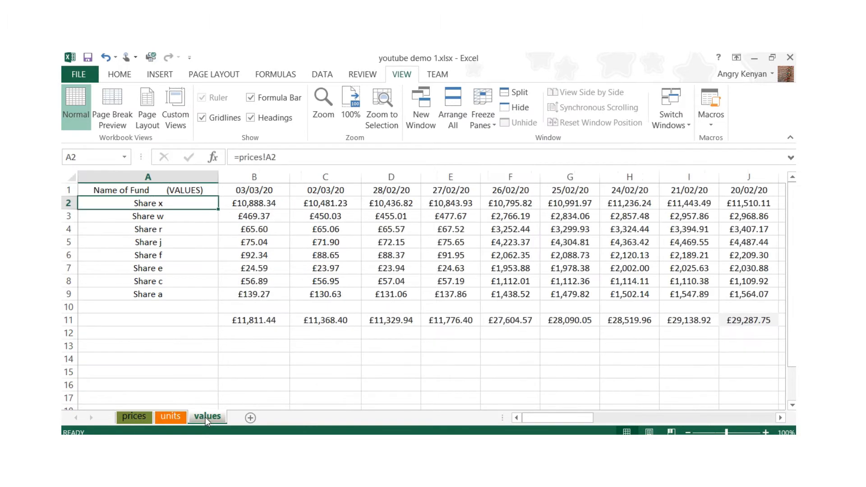
pyautogui.click(253, 207)
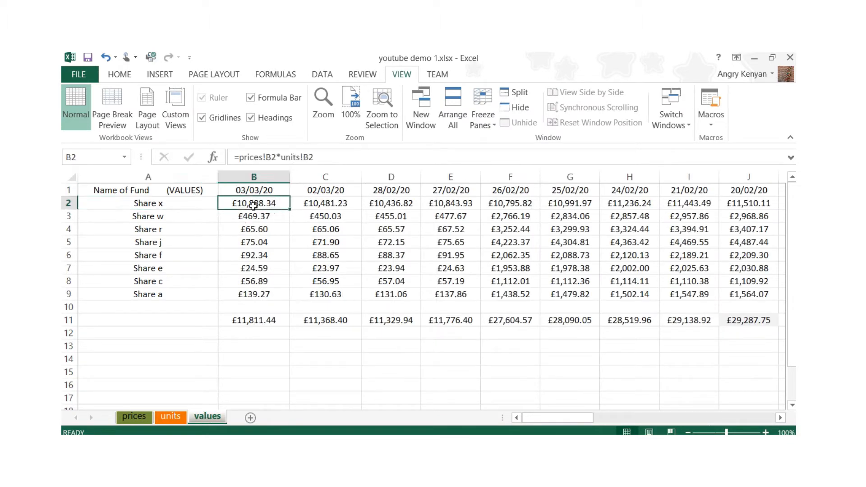
pyautogui.press('Down')
pyautogui.press('Down')
pyautogui.press('Down')
pyautogui.press('Down')
pyautogui.press('Down')
pyautogui.press('Down')
pyautogui.press('Down')
pyautogui.press('Down')
pyautogui.press('Down')
pyautogui.press('Down')
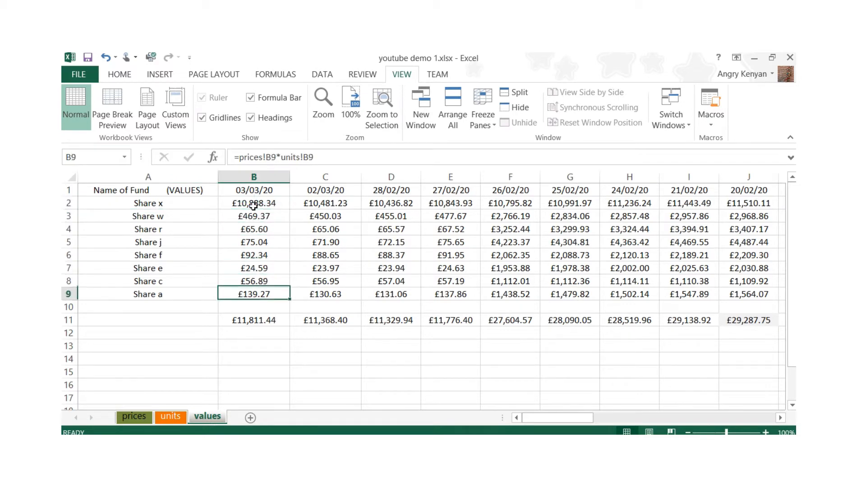
pyautogui.press('Up')
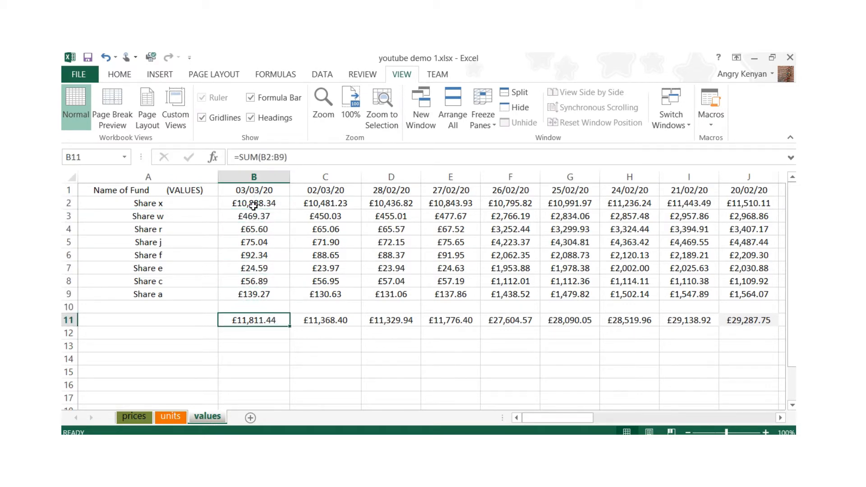
# Review column B of the values sheet from the total back up, then check the date headers across to D1.
pyautogui.press('Up')
pyautogui.press('Up')
pyautogui.press('Up')
pyautogui.press('Up')
pyautogui.press('Up')
pyautogui.press('Up')
pyautogui.press('Up')
pyautogui.press('Up')
pyautogui.press('Up')
pyautogui.press('Up')
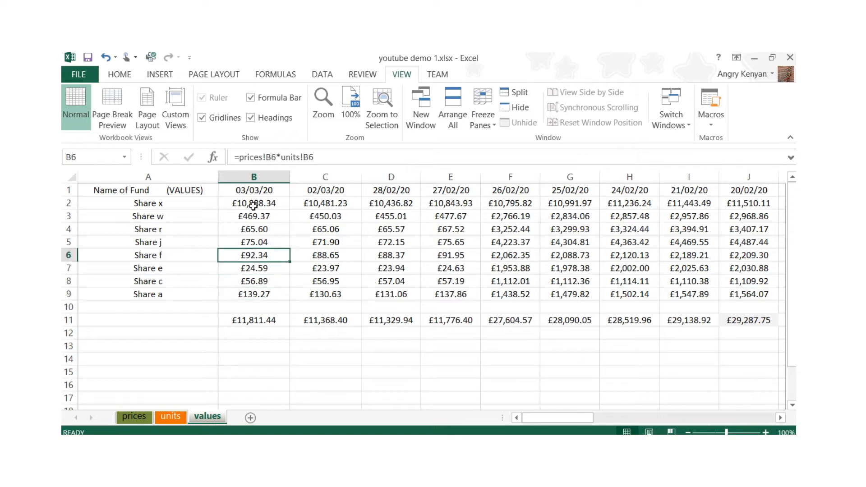
pyautogui.press('Right')
pyautogui.press('Right')
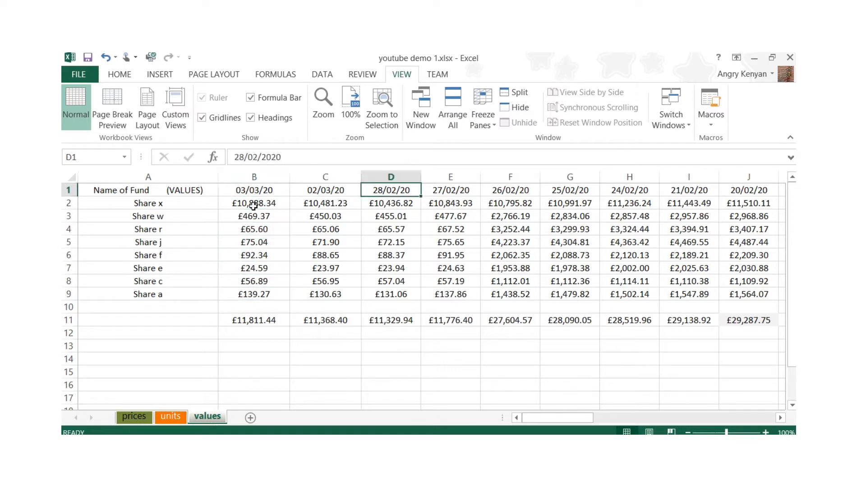
# Examine the Share x prices and the date headers across row 1 of the prices sheet.
pyautogui.click(135, 419)
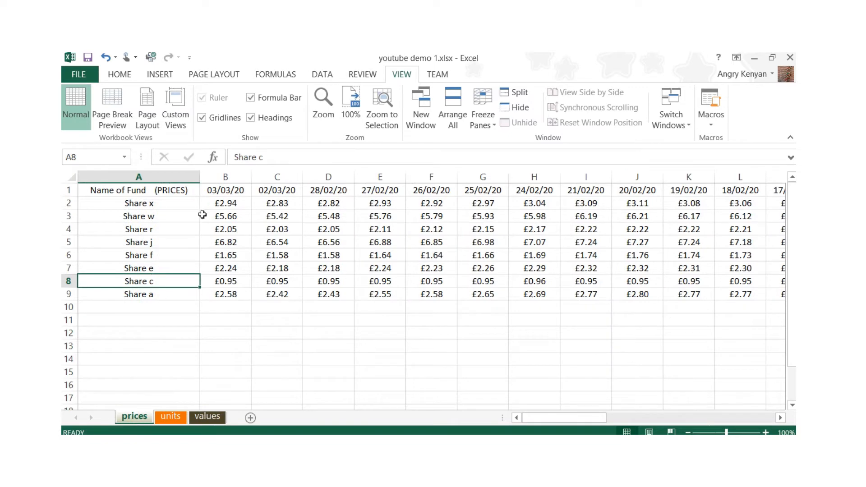
pyautogui.click(226, 203)
pyautogui.press('Right')
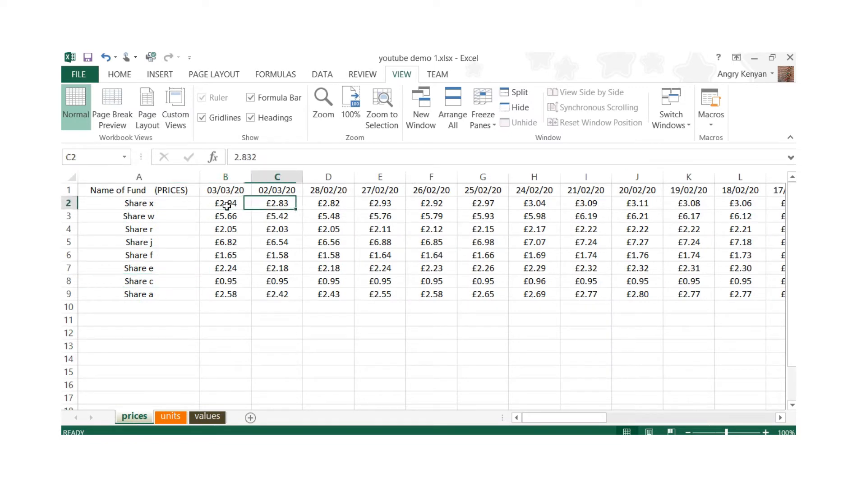
pyautogui.press('Right')
pyautogui.press('Right')
pyautogui.press('Up')
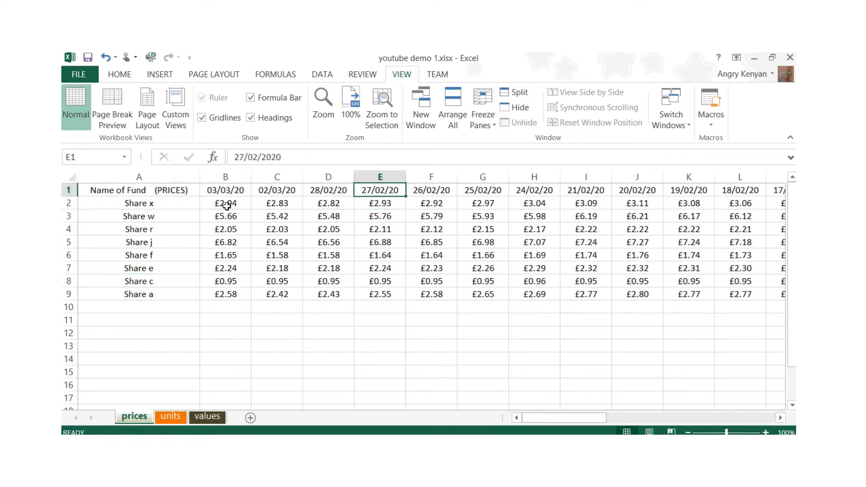
pyautogui.press('Left')
pyautogui.press('Left')
pyautogui.press('Left')
pyautogui.press('Right')
pyautogui.press('Right')
pyautogui.press('Right')
pyautogui.press('Right')
pyautogui.press('Right')
pyautogui.press('Right')
pyautogui.press('Right')
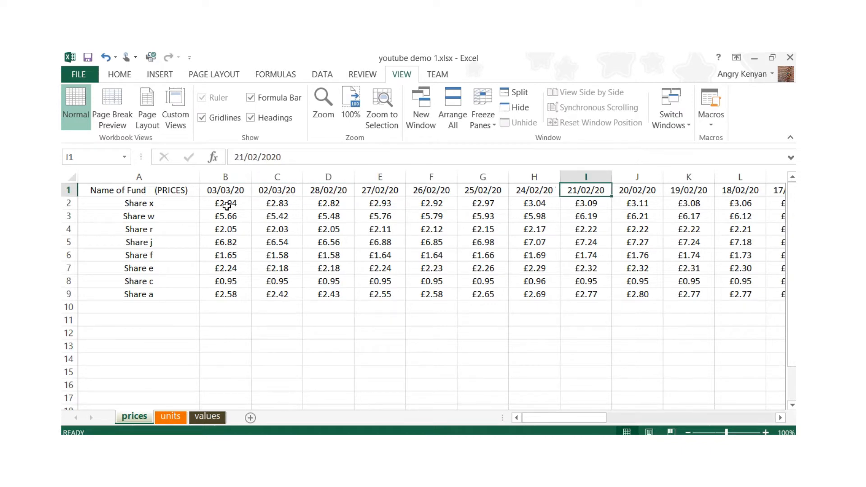
pyautogui.press('Right')
pyautogui.press('Left')
pyautogui.press('Left')
pyautogui.press('Left')
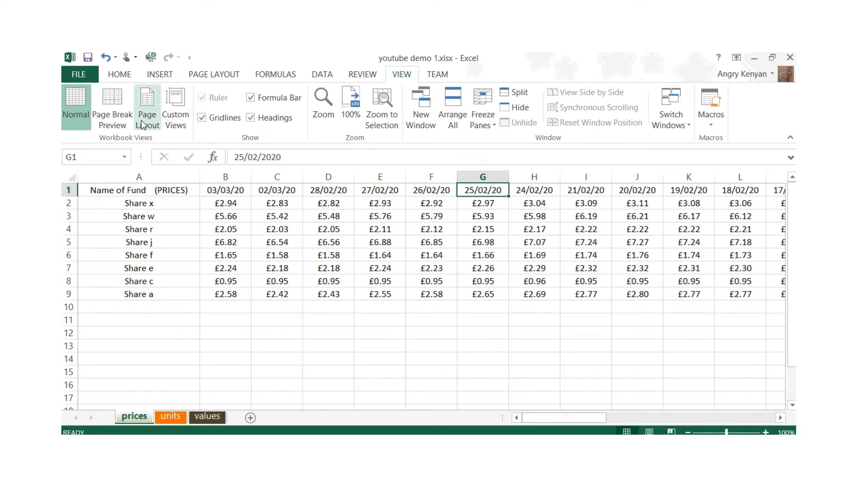
# Format the date headers B1:AM1 on the prices sheet as Date, type 14/03/2012, with the English (United Kingdom) locale.
pyautogui.click(129, 77)
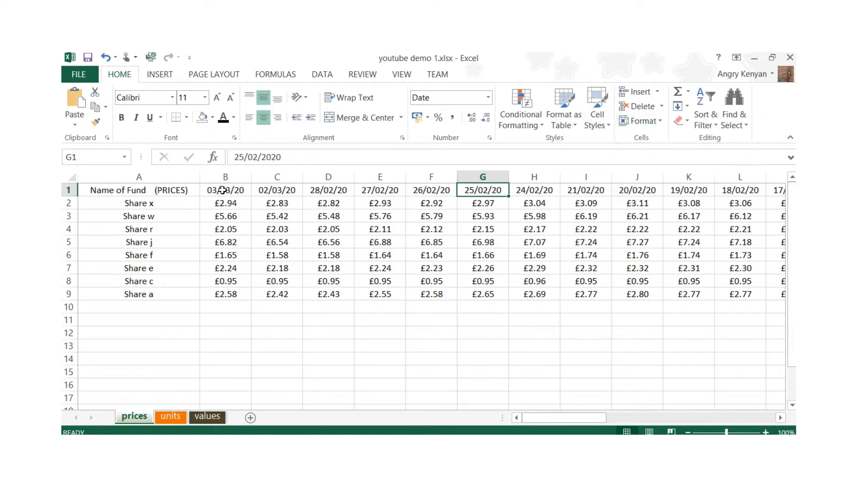
pyautogui.moveTo(223, 191); pyautogui.dragTo(696, 192)
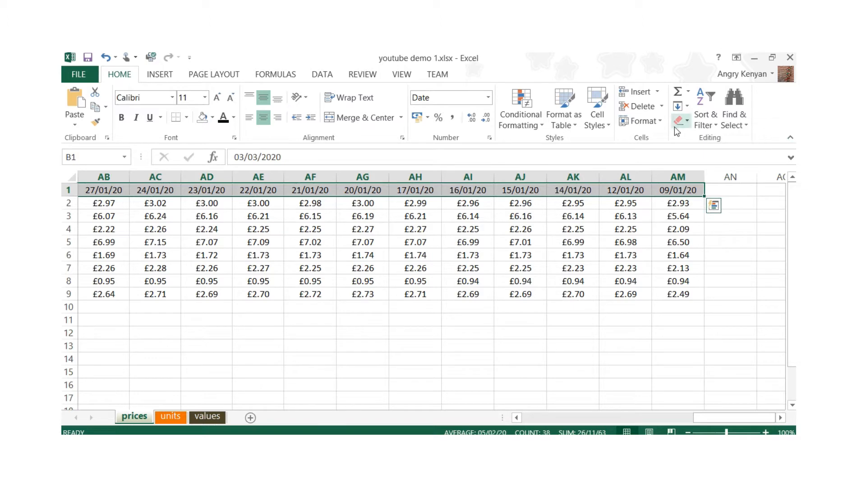
pyautogui.click(640, 121)
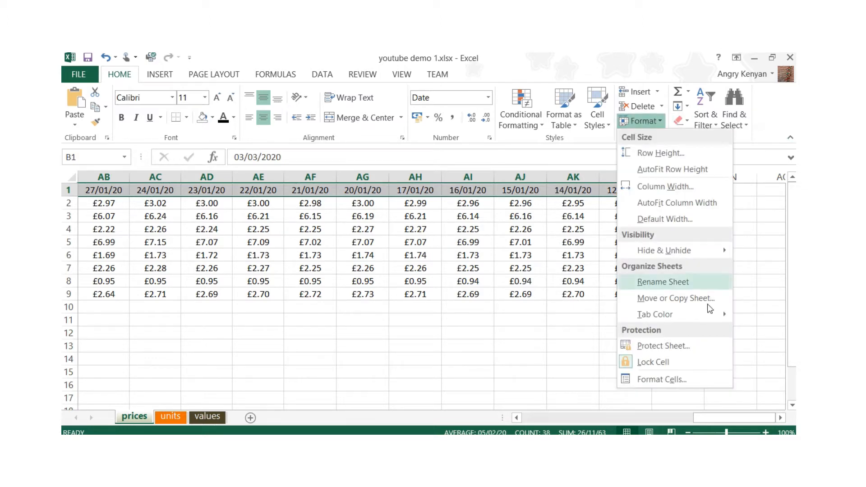
pyautogui.click(687, 380)
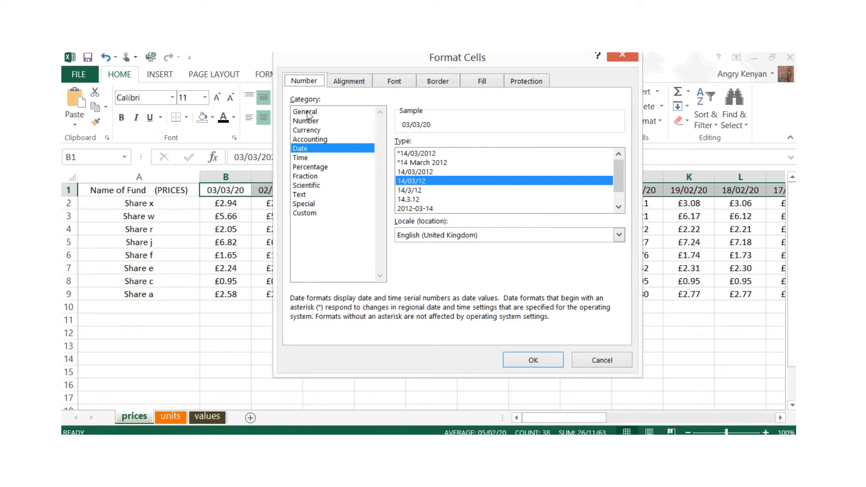
pyautogui.click(306, 158)
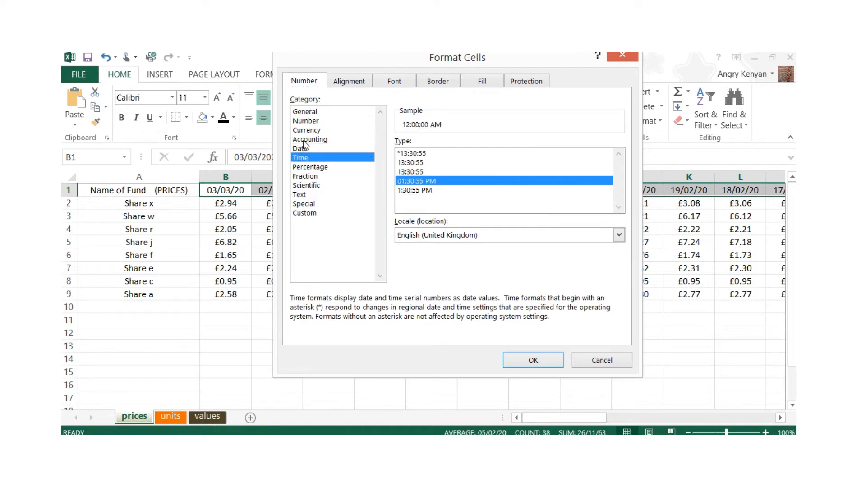
pyautogui.click(305, 140)
pyautogui.click(306, 132)
pyautogui.click(307, 149)
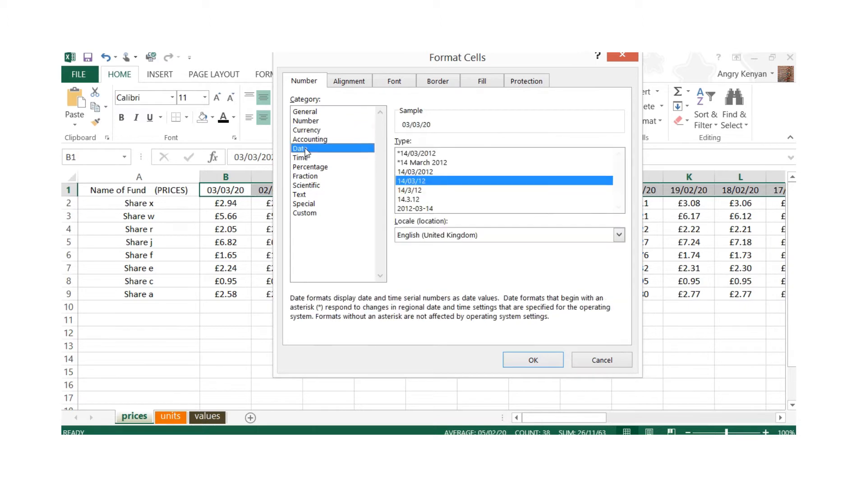
pyautogui.click(425, 170)
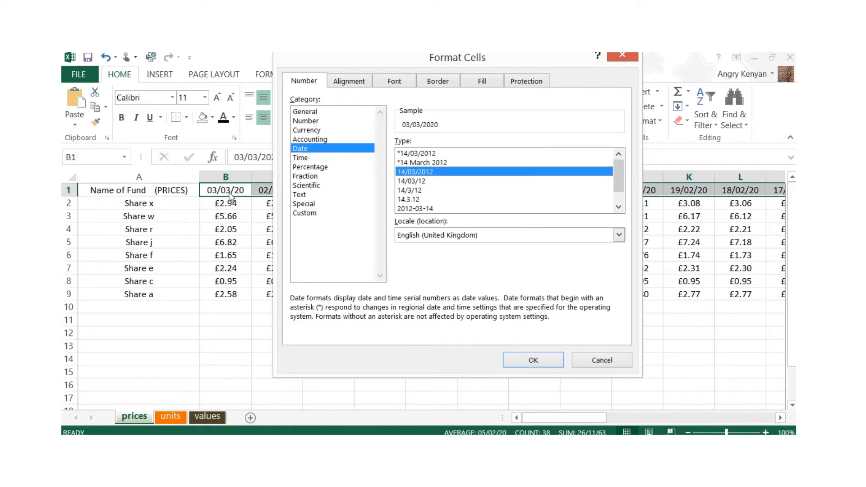
pyautogui.click(533, 360)
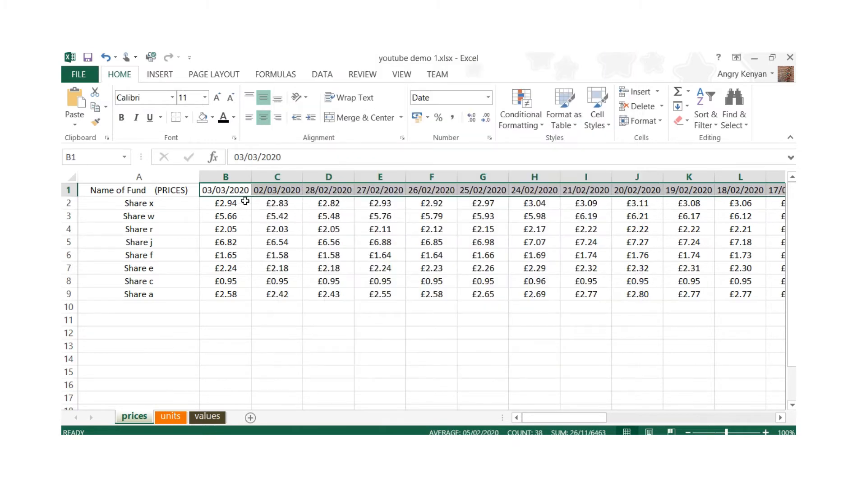
# Select the share prices in B2:AM9 and open their cell format settings.
pyautogui.click(245, 202)
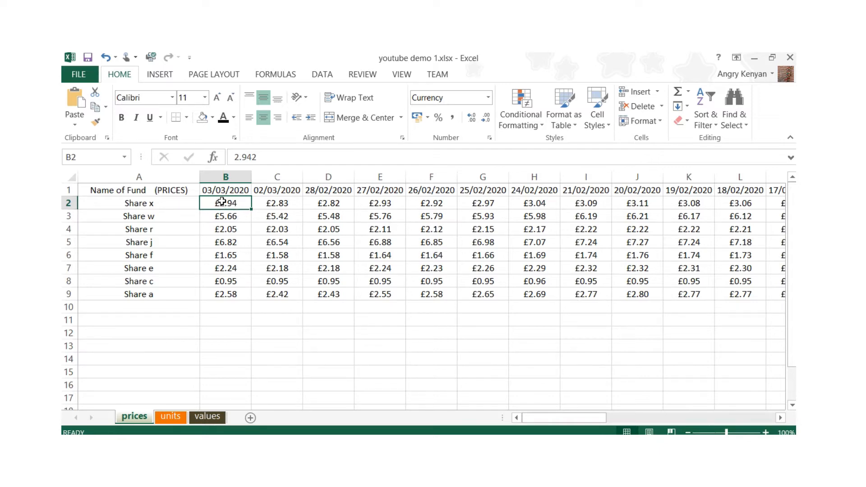
pyautogui.moveTo(222, 201); pyautogui.dragTo(753, 290)
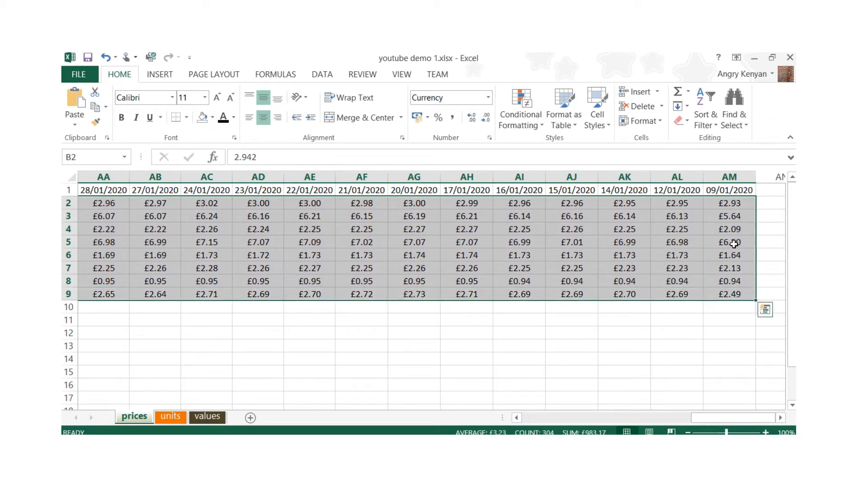
pyautogui.click(649, 122)
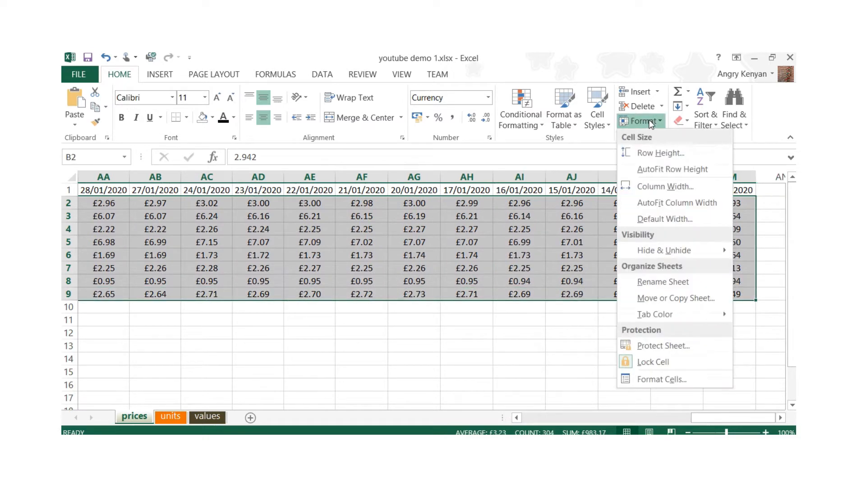
pyautogui.click(680, 378)
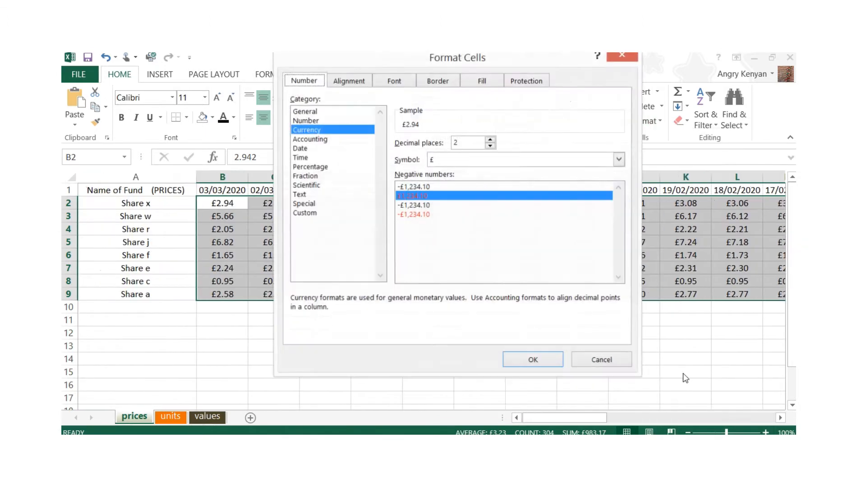
# Try the Number category for the selected prices, lowering and raising the decimal places and ending at 2.
pyautogui.click(306, 121)
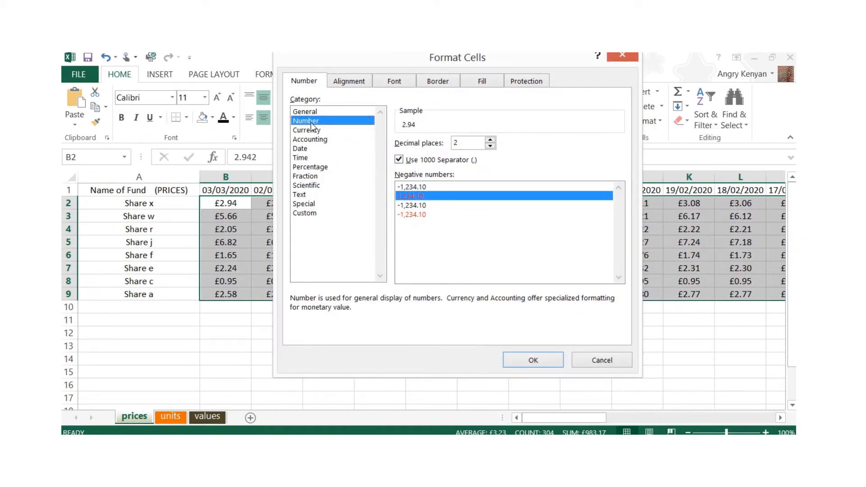
pyautogui.click(491, 145)
pyautogui.click(490, 146)
pyautogui.click(490, 141)
pyautogui.click(490, 141)
pyautogui.click(491, 141)
pyautogui.click(490, 146)
# Choose the Currency category for the selected share prices and look through the available currency symbols.
pyautogui.click(308, 130)
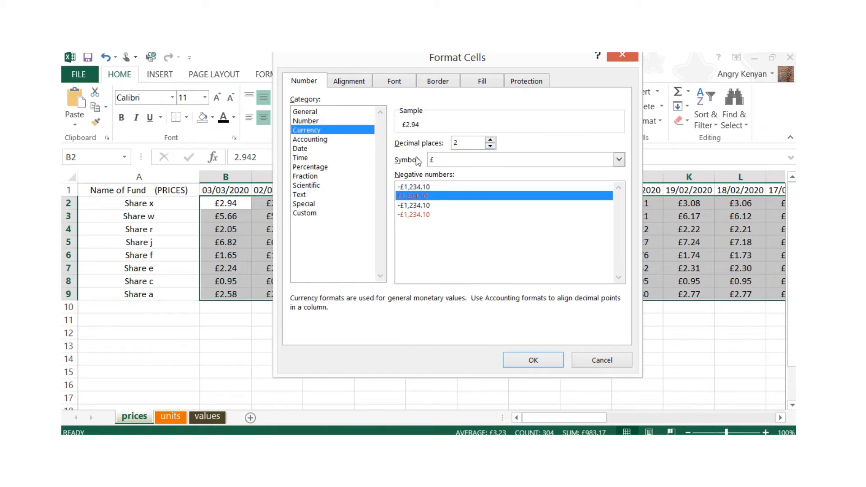
pyautogui.click(618, 161)
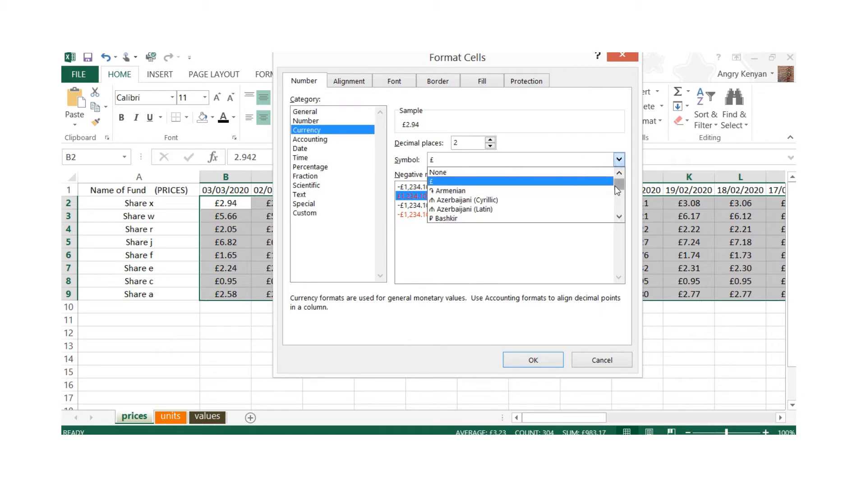
pyautogui.moveTo(616, 187)
pyautogui.mouseDown()
pyautogui.moveTo(623, 218)
pyautogui.moveTo(620, 199)
pyautogui.mouseUp()
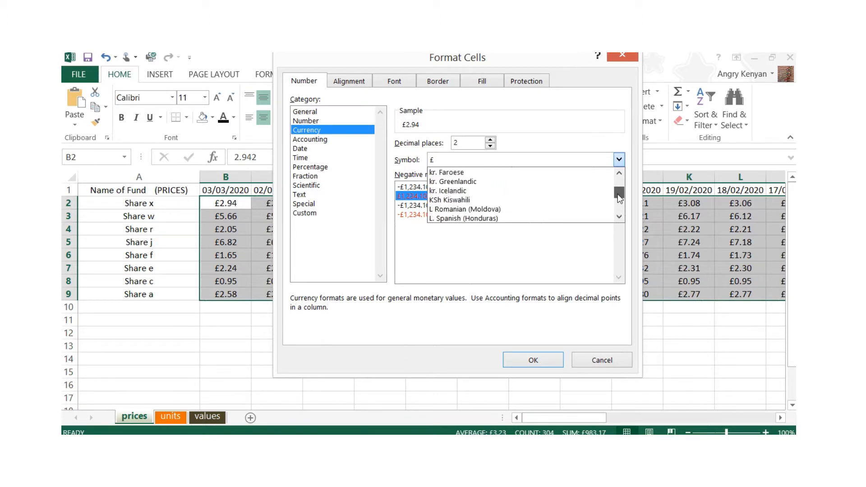
pyautogui.click(621, 218)
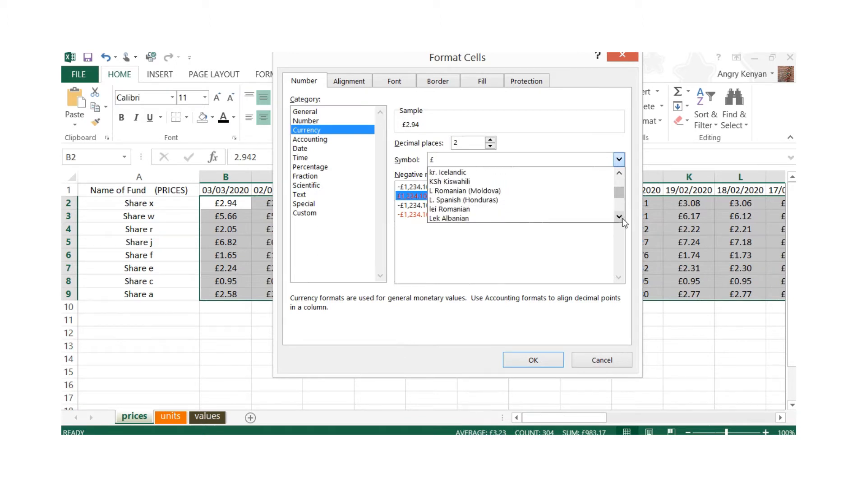
pyautogui.click(621, 217)
pyautogui.click(621, 218)
pyautogui.click(621, 218)
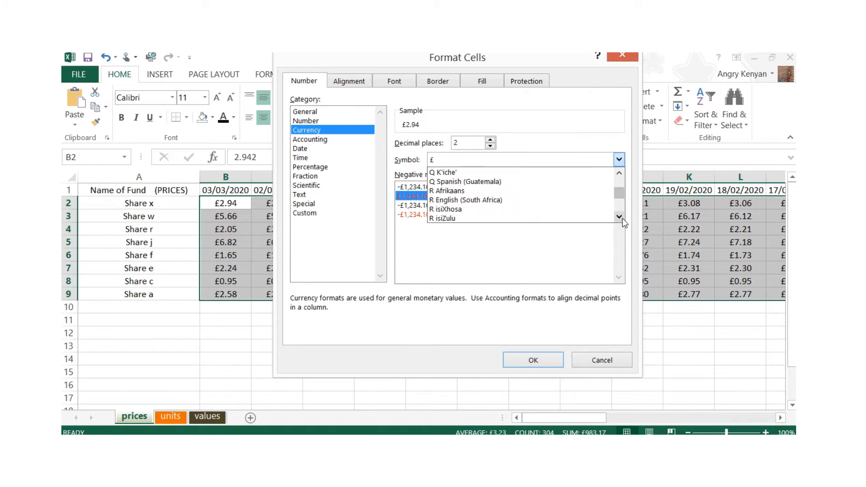
pyautogui.click(621, 217)
pyautogui.click(621, 217)
pyautogui.click(621, 217)
pyautogui.click(621, 218)
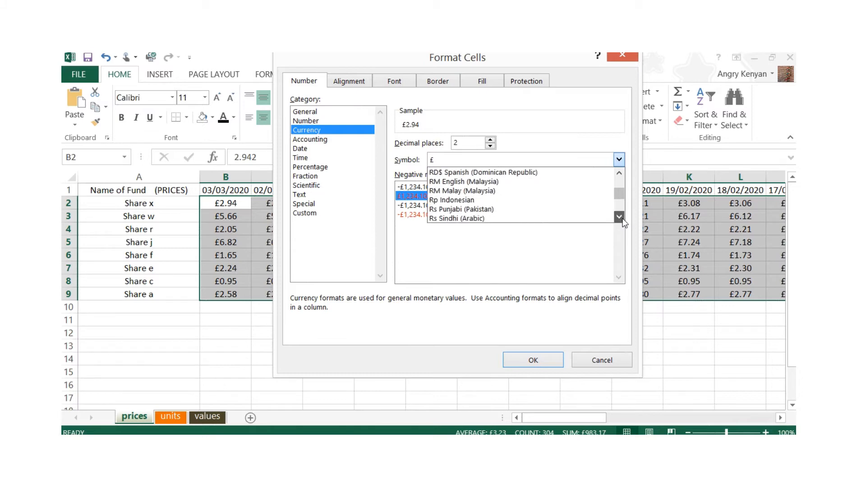
pyautogui.click(621, 218)
pyautogui.moveTo(618, 191); pyautogui.dragTo(619, 185)
pyautogui.scroll(10, 619, 185)
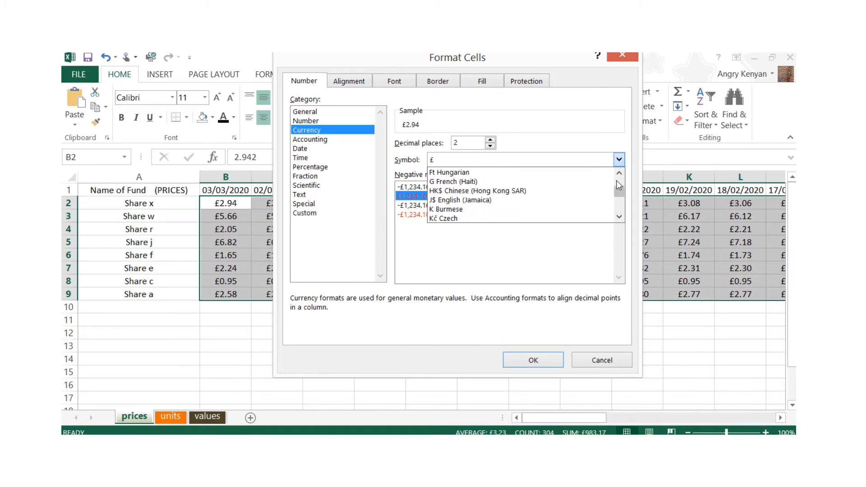
pyautogui.scroll(3, 618, 185)
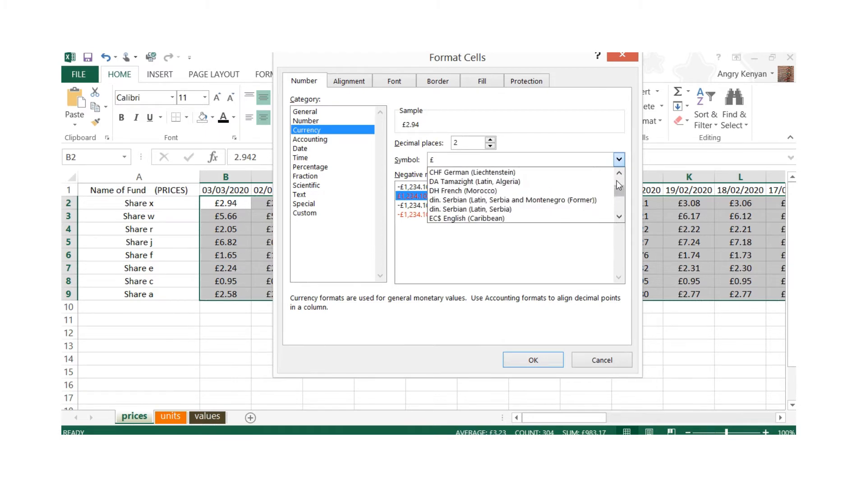
pyautogui.click(618, 173)
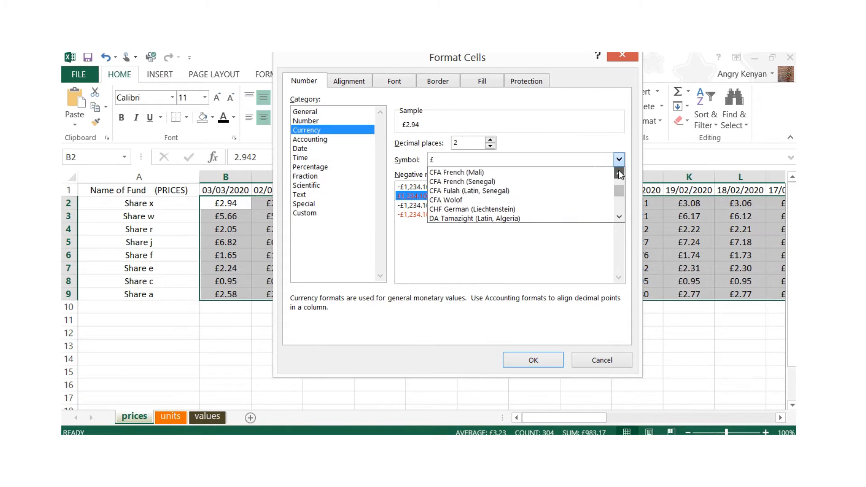
pyautogui.click(618, 173)
pyautogui.click(618, 173)
pyautogui.click(619, 172)
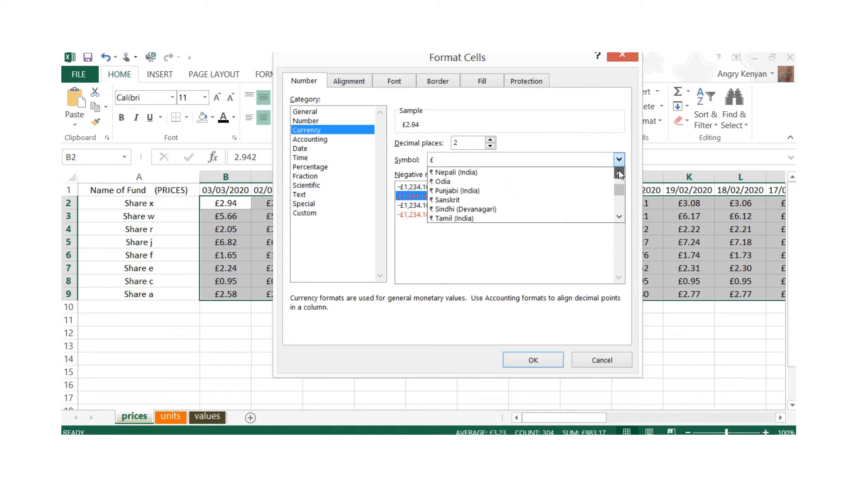
pyautogui.click(619, 173)
pyautogui.click(619, 172)
pyautogui.click(619, 173)
pyautogui.click(619, 173)
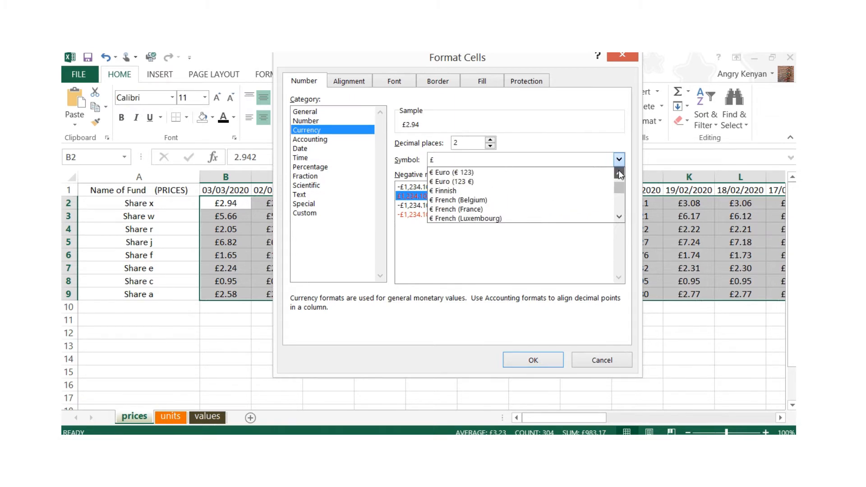
pyautogui.click(619, 173)
pyautogui.click(619, 172)
pyautogui.click(619, 173)
pyautogui.click(618, 173)
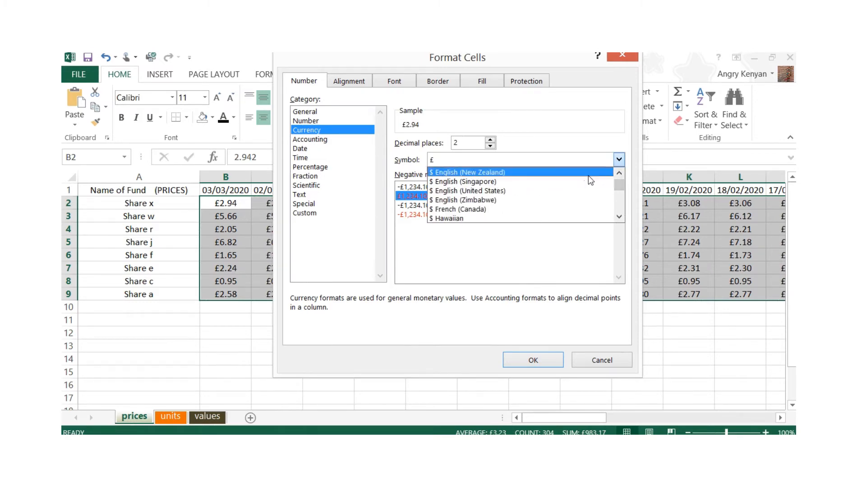
pyautogui.click(619, 172)
pyautogui.click(619, 173)
pyautogui.click(618, 173)
pyautogui.scroll(5, 619, 173)
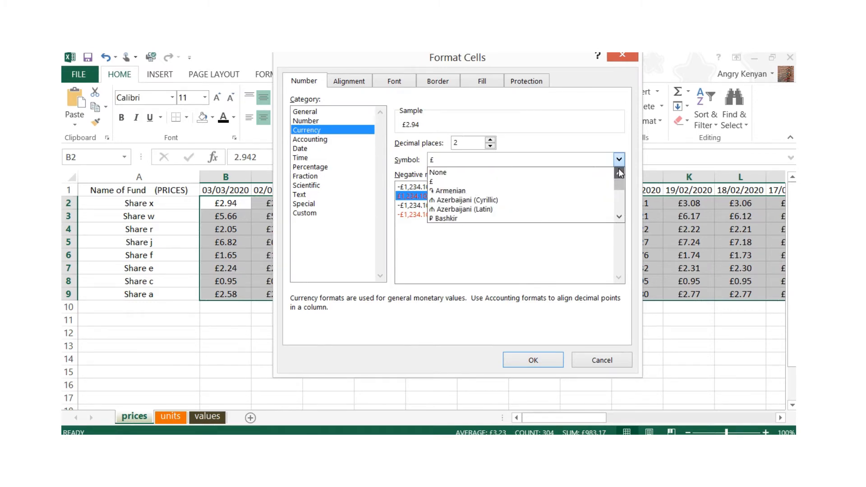
# Use £ as the currency symbol and apply the Currency format to the share prices in B2:AM9.
pyautogui.click(455, 184)
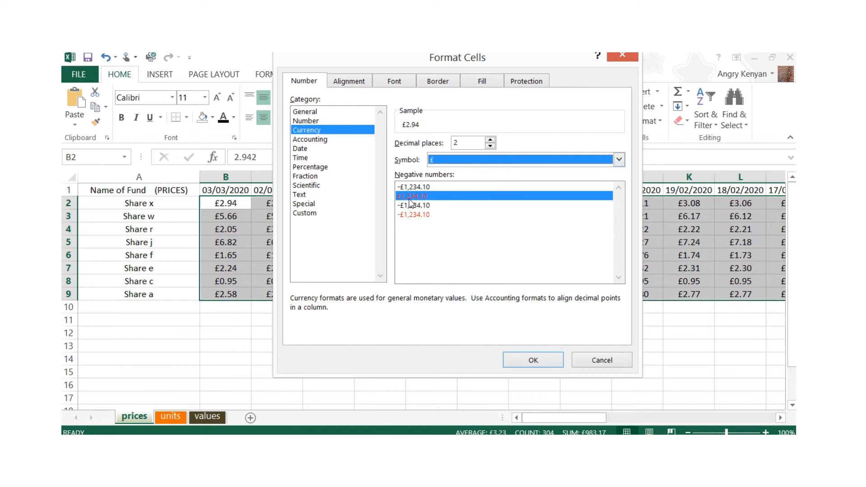
pyautogui.click(522, 359)
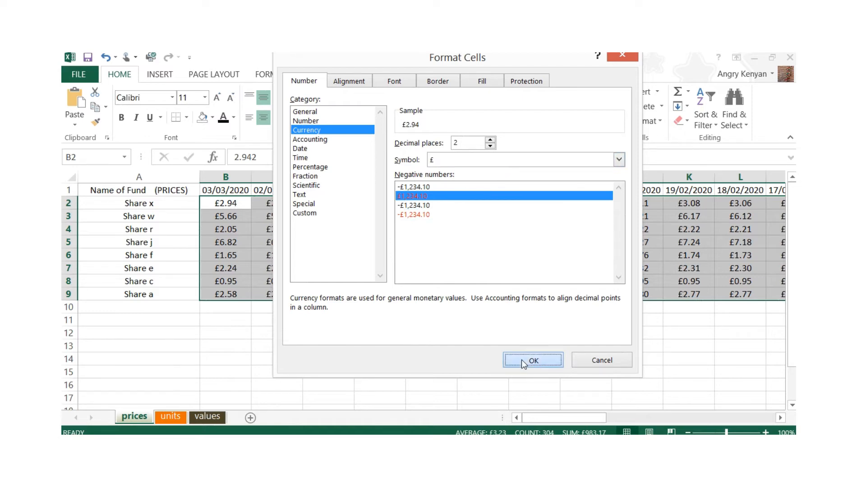
pyautogui.click(450, 287)
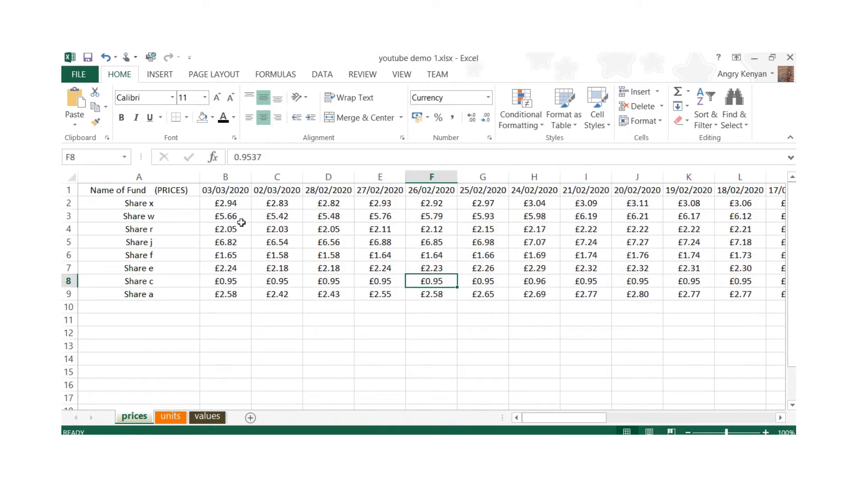
# Examine the date headers and the unit counts with their formulas in columns B to D of the units sheet.
pyautogui.click(167, 421)
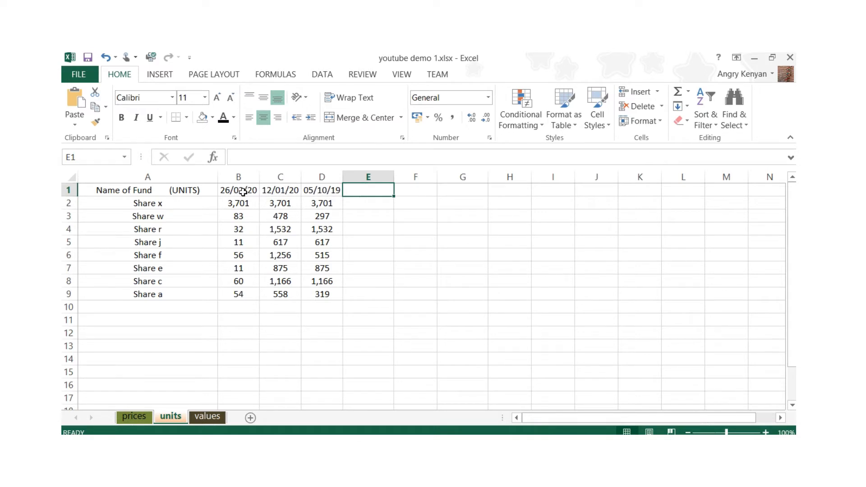
pyautogui.press('Left')
pyautogui.press('Left')
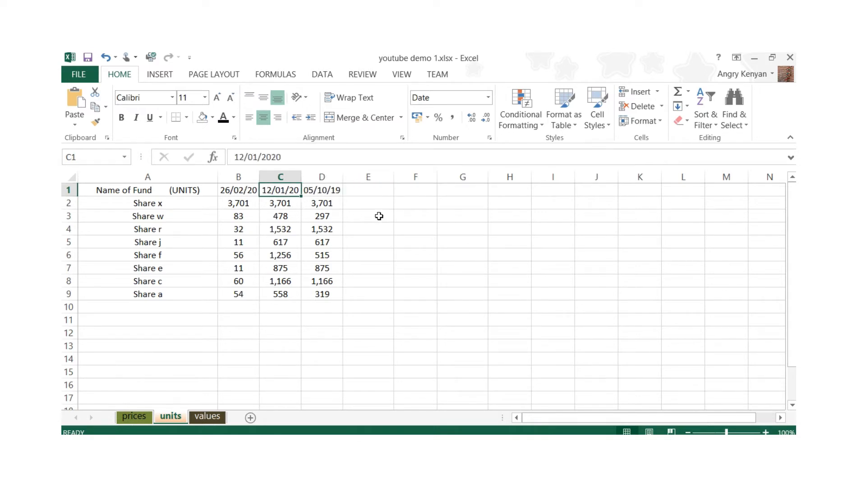
pyautogui.press('Down')
pyautogui.press('Down')
pyautogui.press('Down')
pyautogui.press('Left')
pyautogui.press('Down')
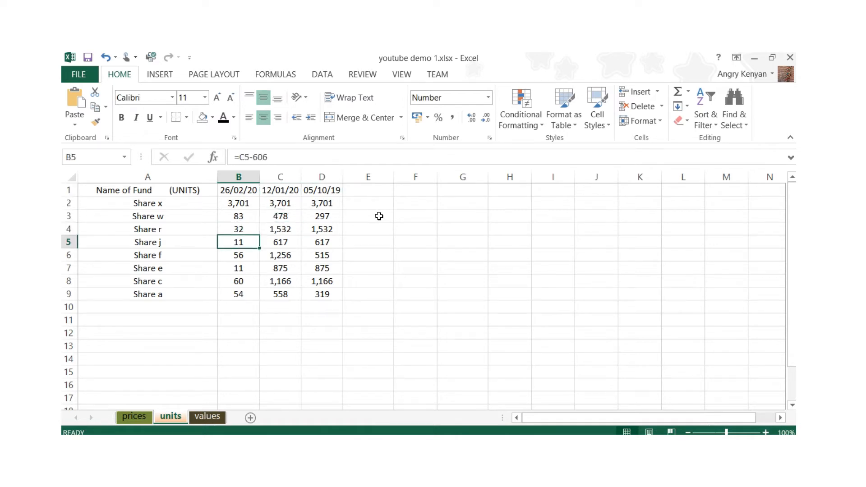
pyautogui.press('Right')
pyautogui.press('Down')
pyautogui.press('Down')
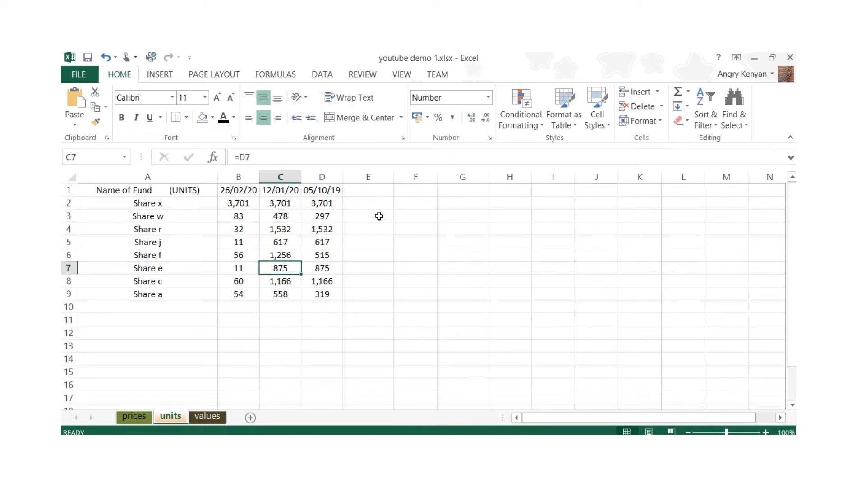
pyautogui.press('Left')
pyautogui.press('Right')
pyautogui.press('Right')
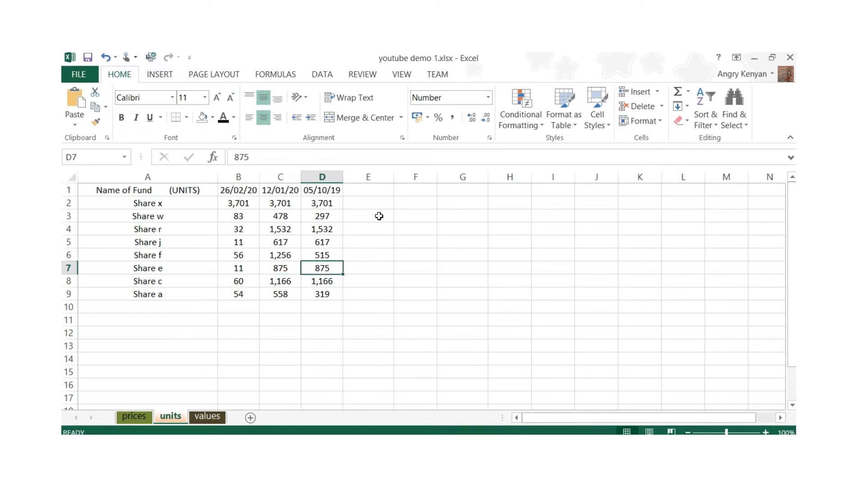
pyautogui.press('Down')
pyautogui.press('Down')
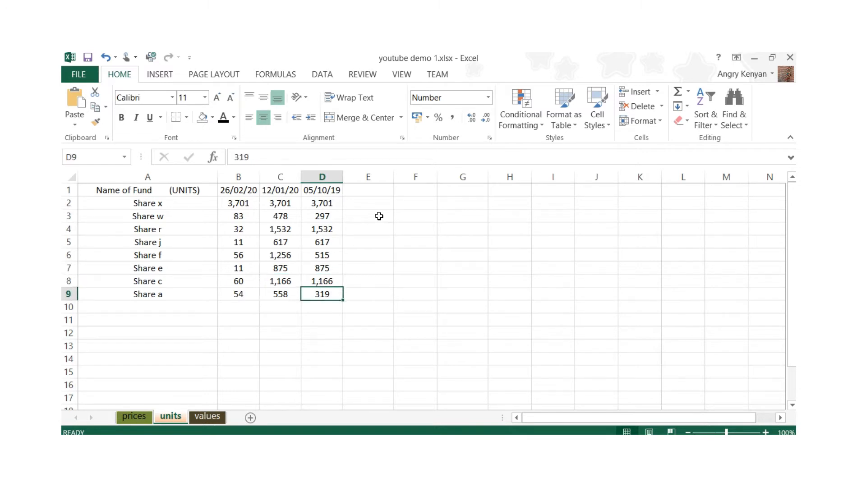
pyautogui.click(316, 255)
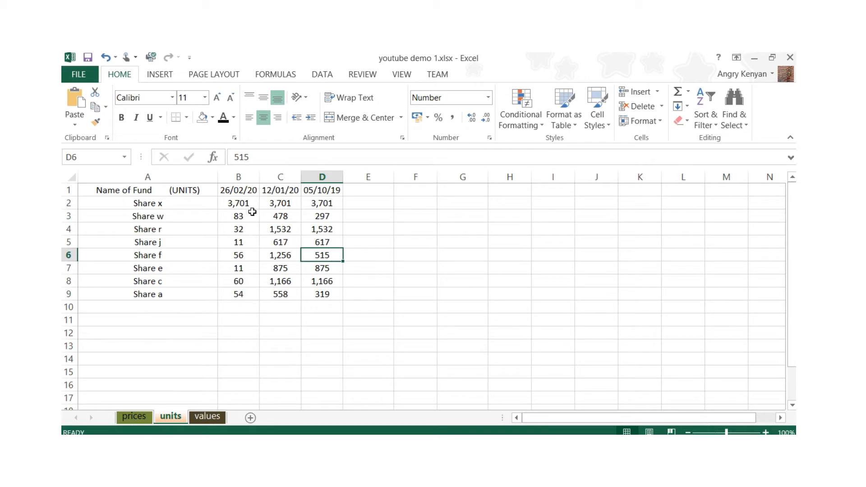
# Select the unit counts in B2:D9 on the units sheet and set their Number format to 2 decimal places.
pyautogui.moveTo(241, 204); pyautogui.dragTo(322, 289)
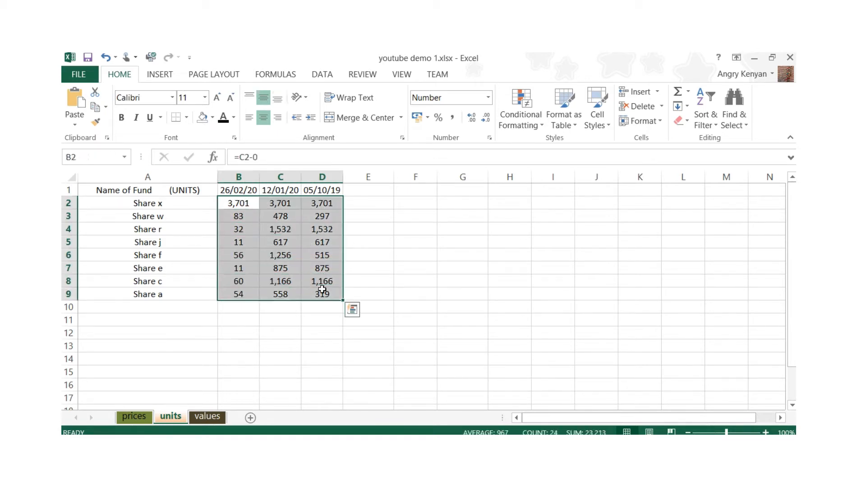
pyautogui.click(638, 122)
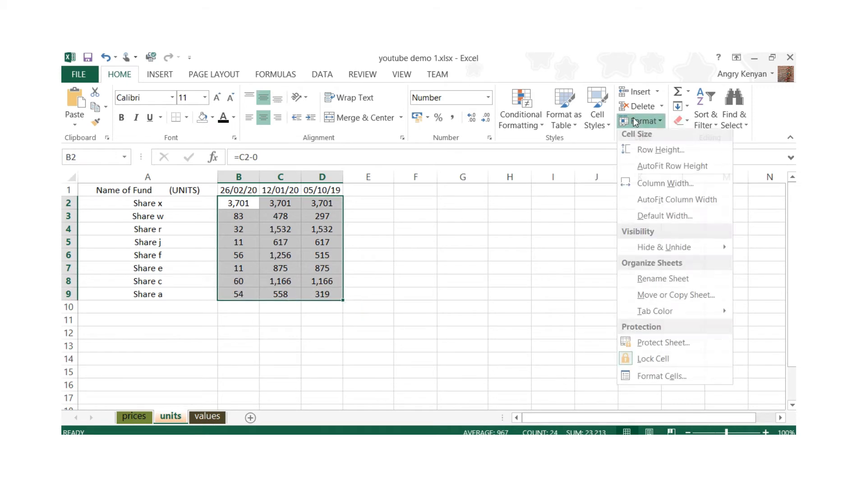
pyautogui.click(663, 377)
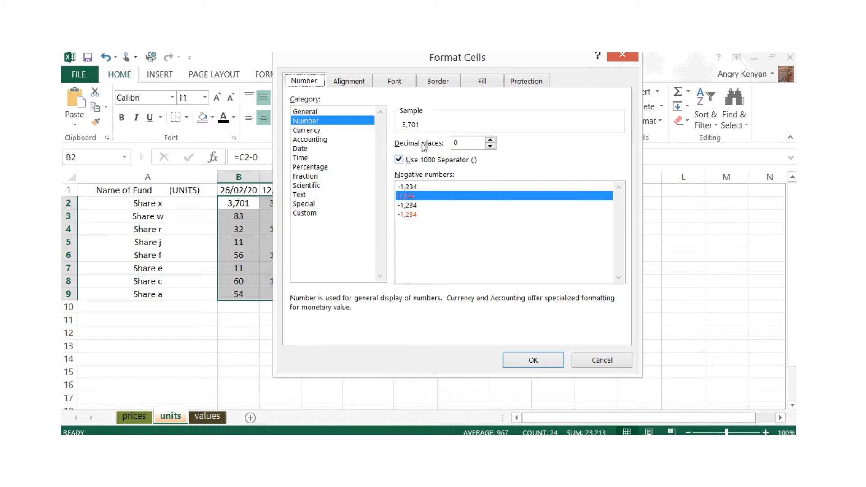
pyautogui.click(491, 147)
pyautogui.click(489, 140)
pyautogui.click(490, 140)
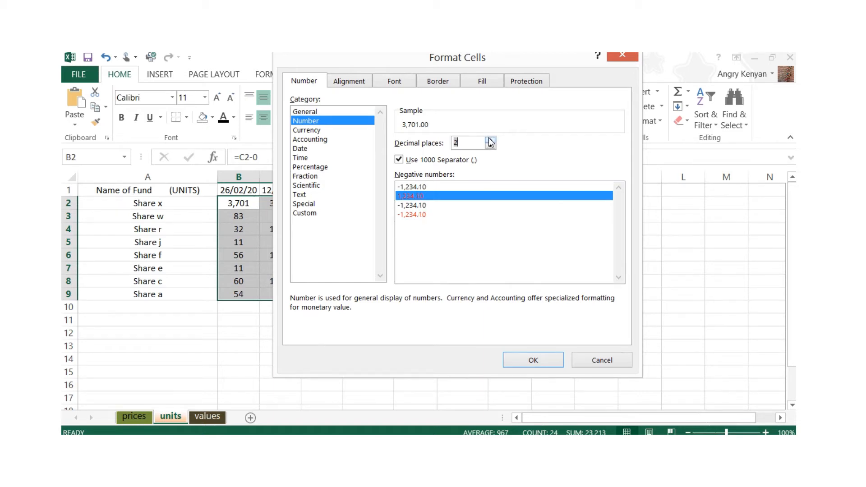
# Try the Number format without the 1000 separator, turn the separator back on, and apply the format to B2:D9.
pyautogui.click(401, 161)
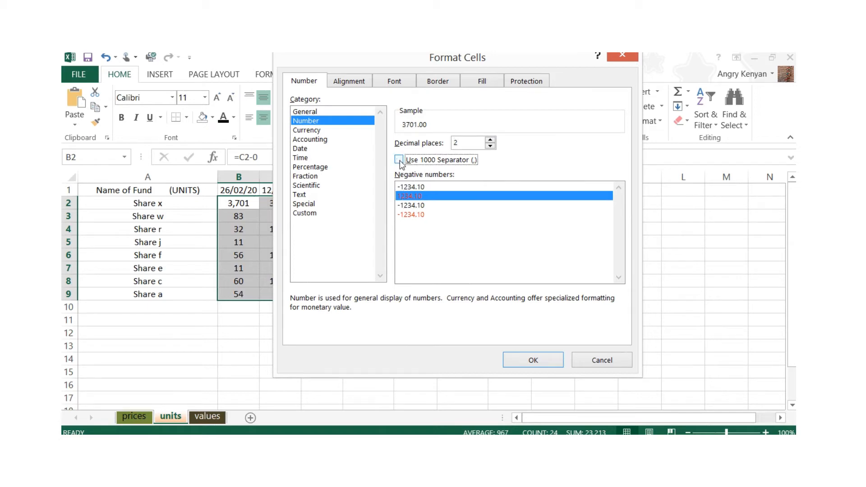
pyautogui.click(399, 161)
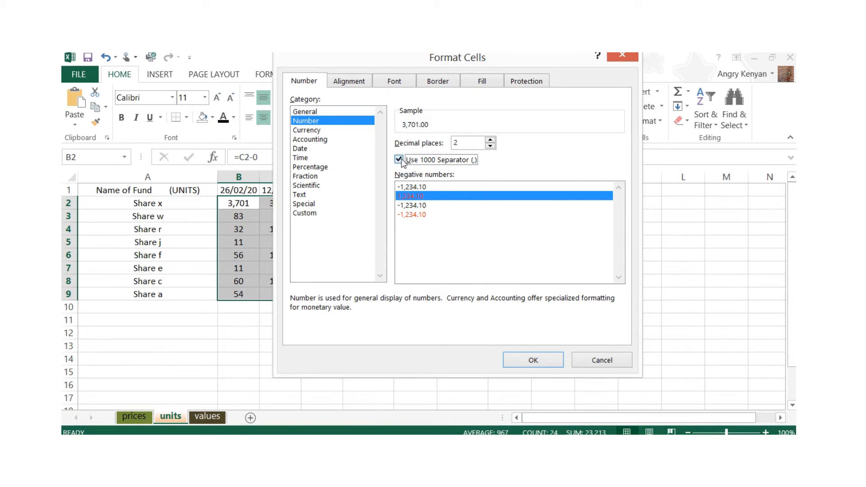
pyautogui.click(399, 161)
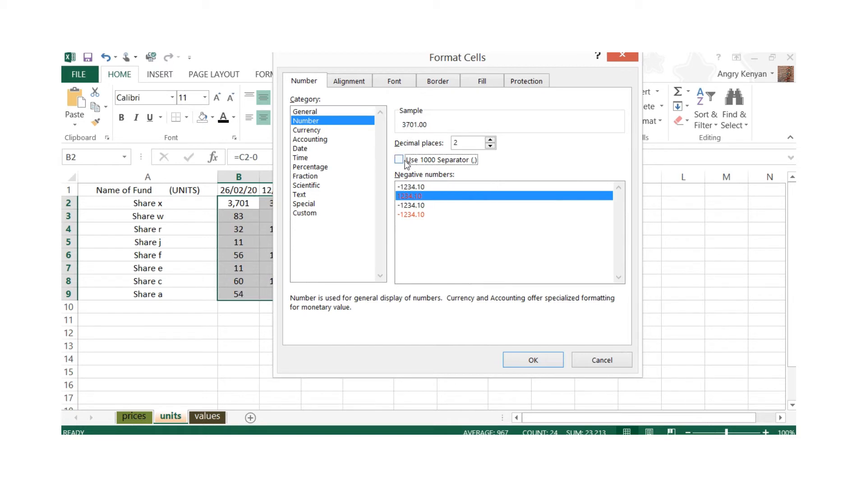
pyautogui.click(399, 161)
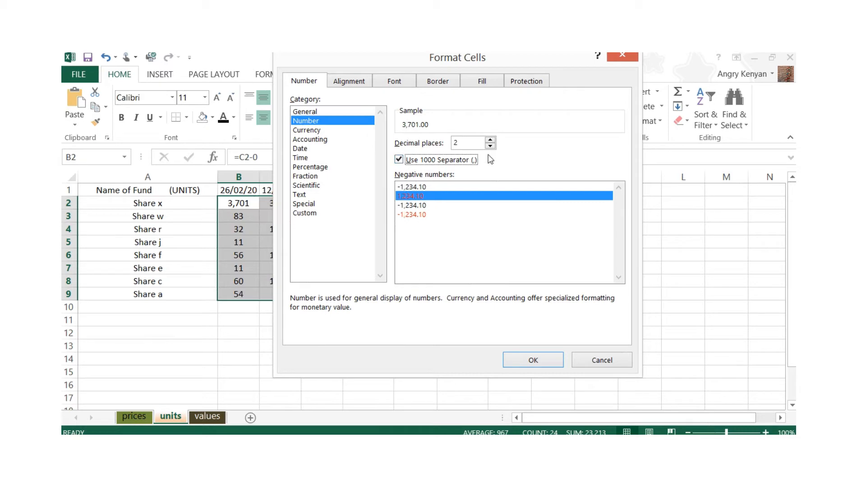
pyautogui.click(531, 360)
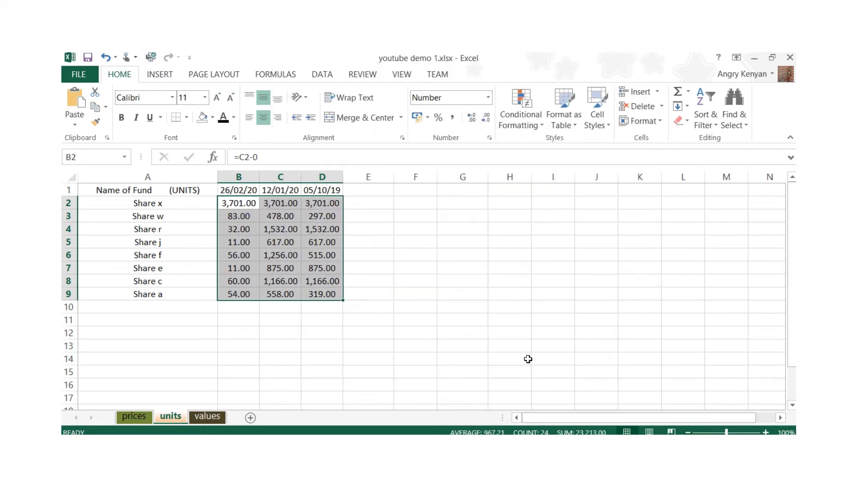
pyautogui.click(408, 335)
# Check the formulas in C7 and A3 on the units sheet and return to the prices sheet.
pyautogui.click(291, 265)
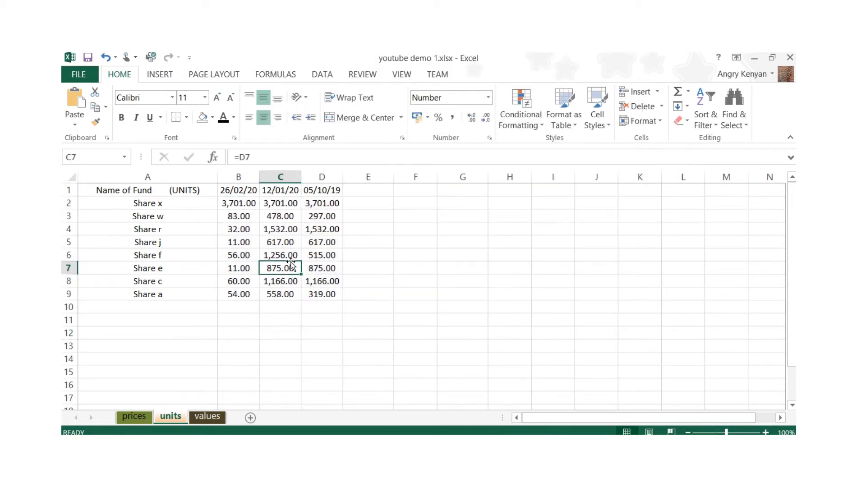
pyautogui.click(150, 214)
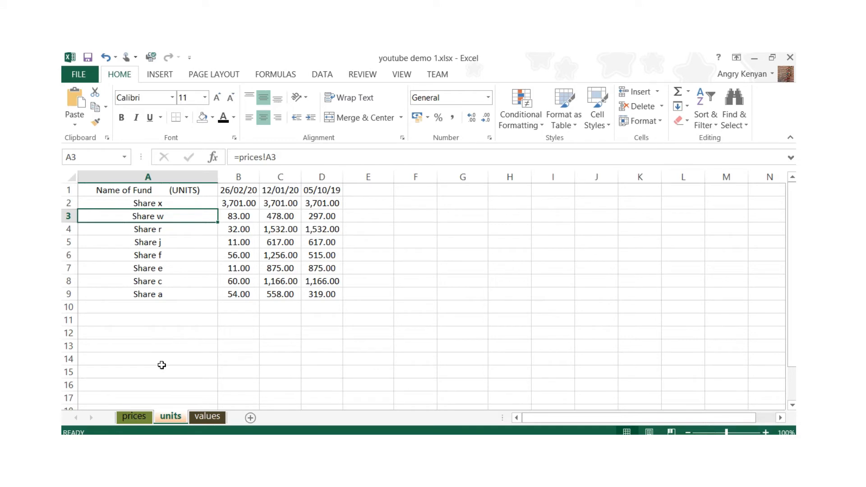
pyautogui.click(138, 418)
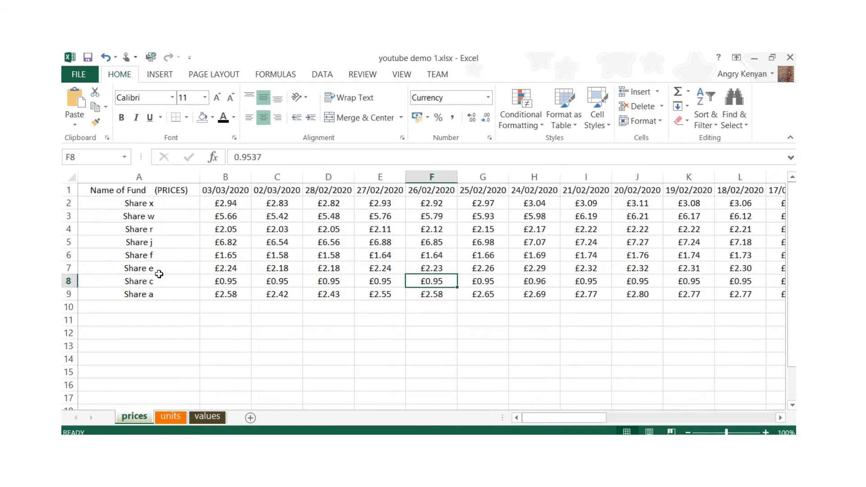
# Rename the fund in A3 on the prices sheet to Share z and check the linked name on the units sheet.
pyautogui.rightClick(166, 216)
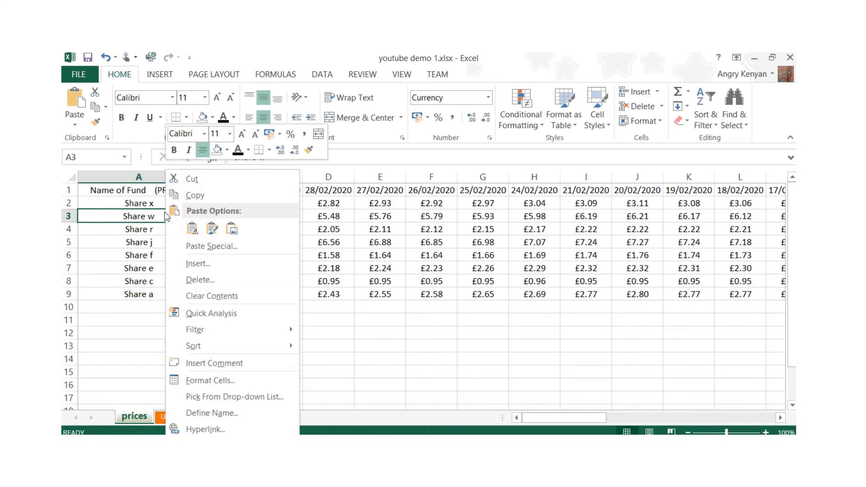
pyautogui.click(165, 215)
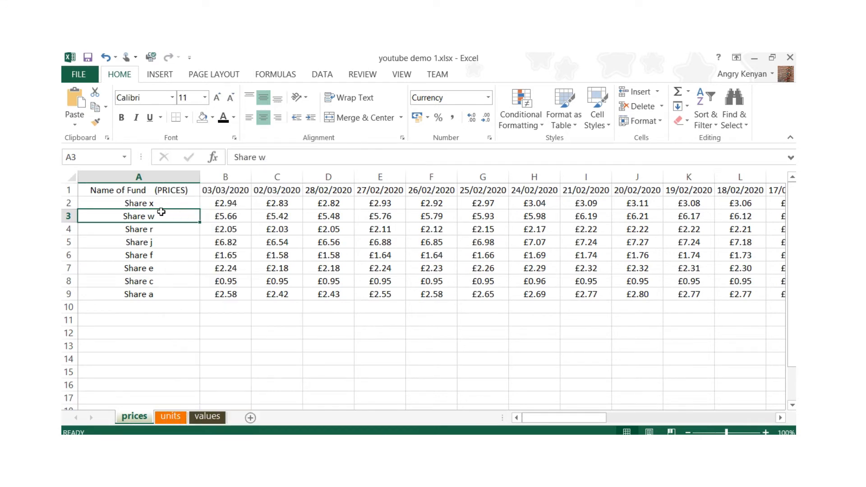
pyautogui.doubleClick(162, 214)
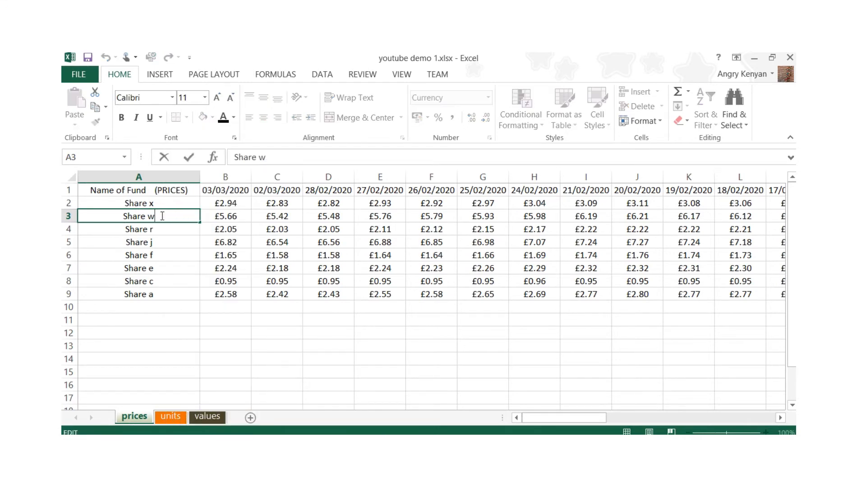
pyautogui.press('BackSpace')
pyautogui.write('z')
pyautogui.press('Return')
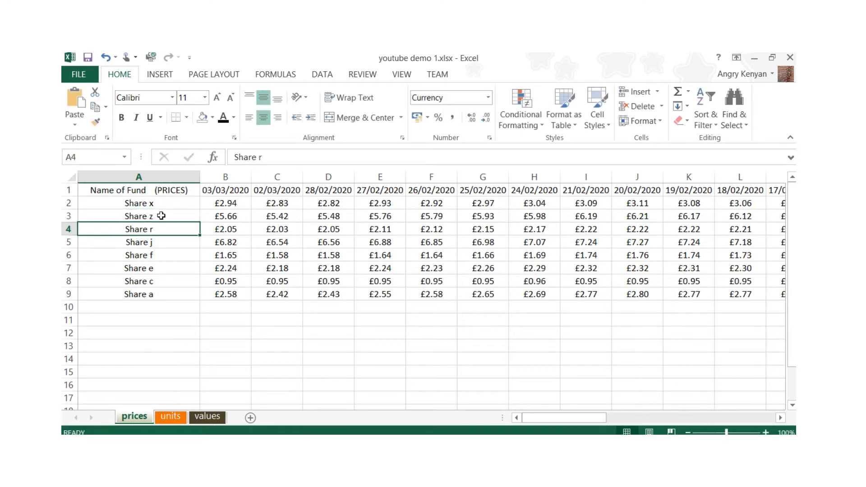
pyautogui.click(176, 416)
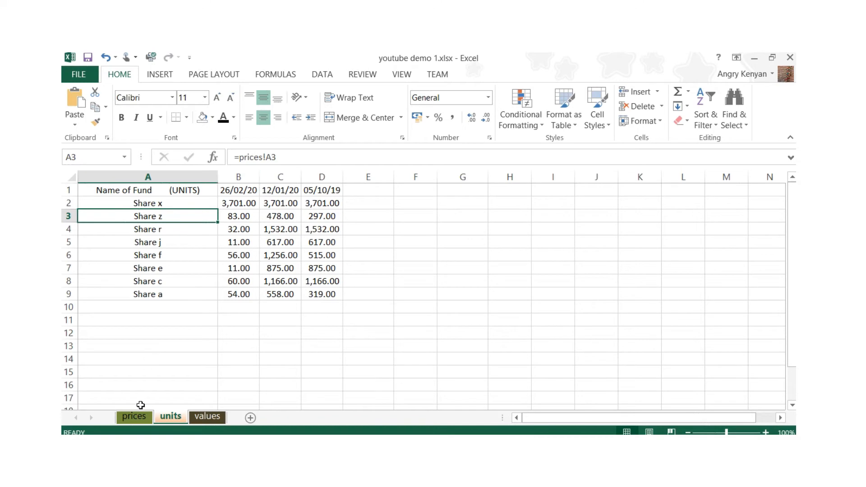
pyautogui.click(138, 418)
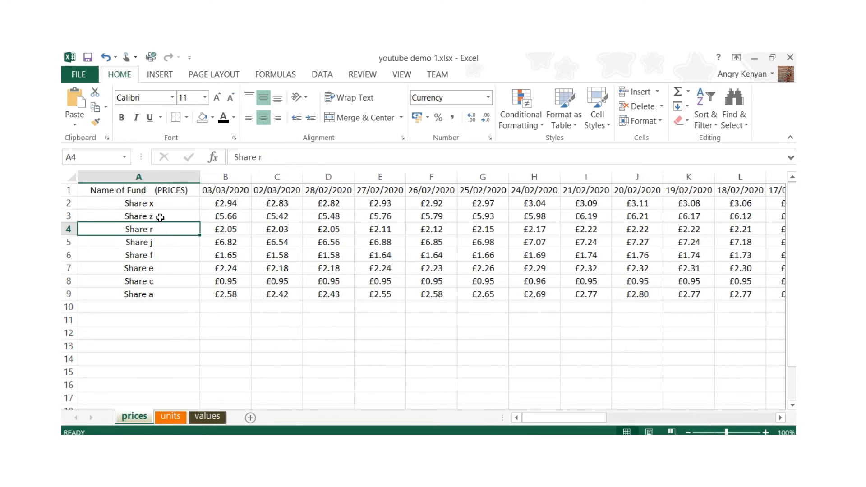
# Copy the fund name in A3 on the prices sheet and paste it as a link into A3 on the units sheet.
pyautogui.click(161, 217)
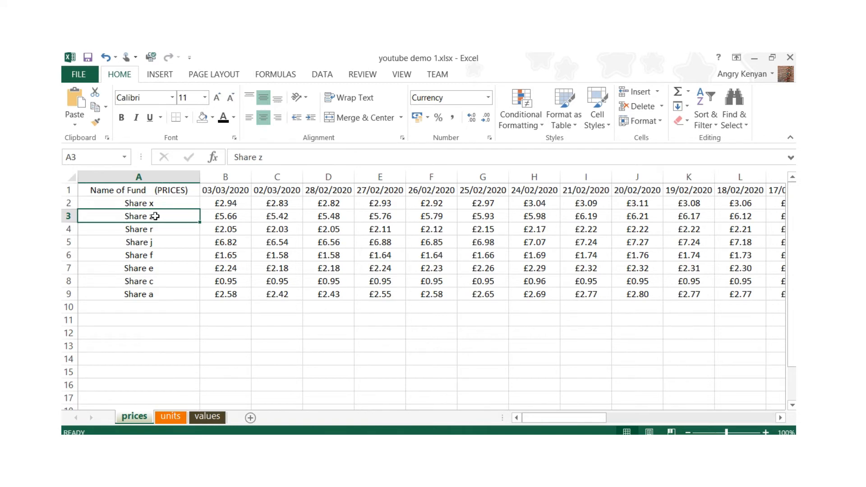
pyautogui.click(95, 108)
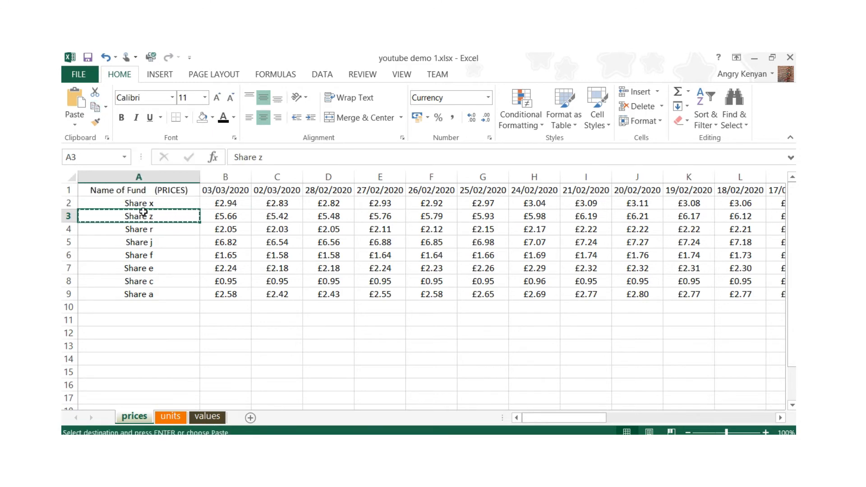
pyautogui.click(174, 417)
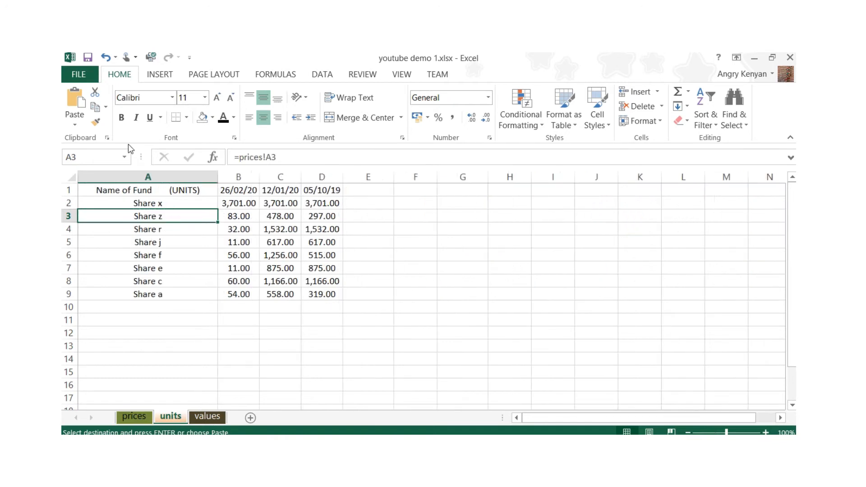
pyautogui.click(73, 103)
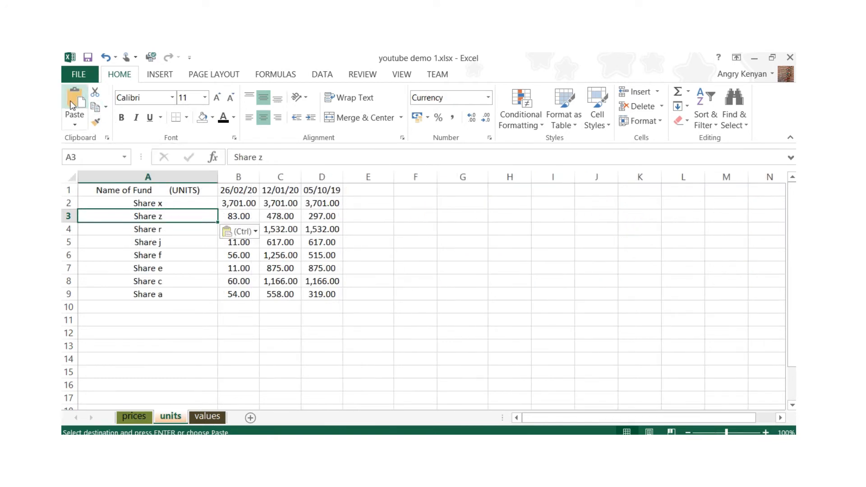
pyautogui.click(246, 235)
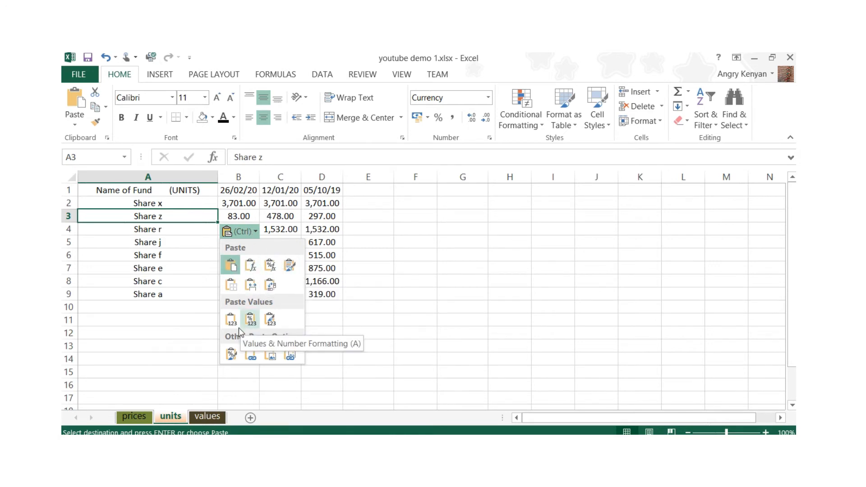
pyautogui.click(251, 355)
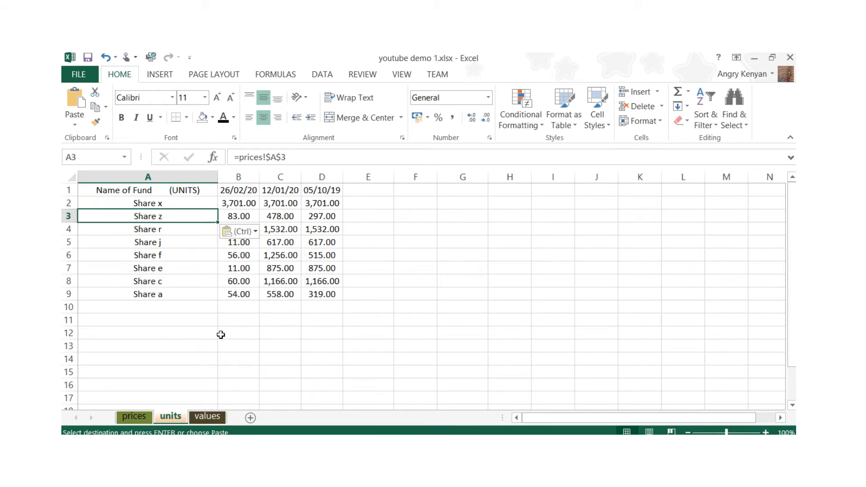
# Examine the formulas linking the fund names in A4 to A9 of the units sheet to the prices sheet.
pyautogui.press('Down')
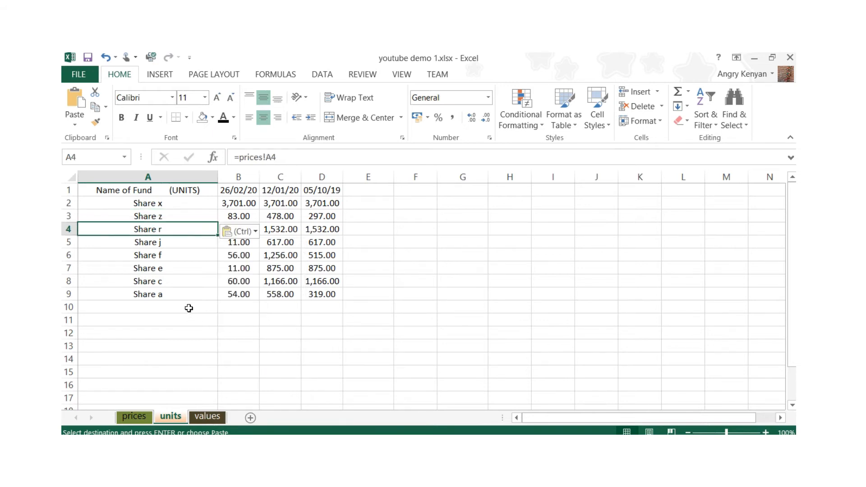
pyautogui.press('Down')
pyautogui.press('Down')
pyautogui.press('Down')
pyautogui.press('Down')
pyautogui.press('Down')
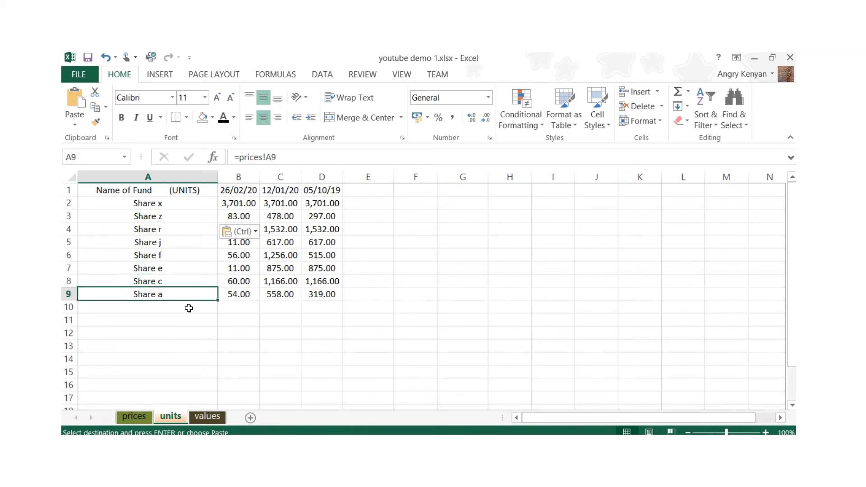
pyautogui.press('Up')
pyautogui.press('Up')
pyautogui.press('Up')
pyautogui.press('Up')
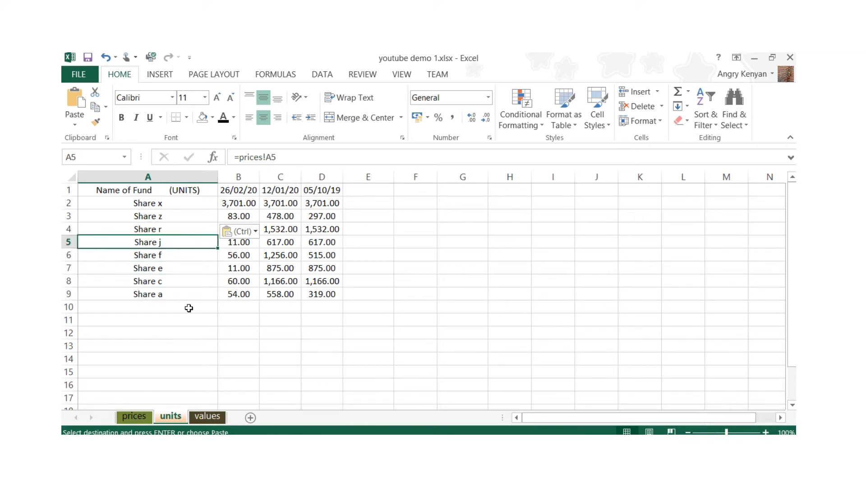
# On the values sheet, try B4 and B8 as the start of the SUM range in B11 and restore it to B2.
pyautogui.click(208, 417)
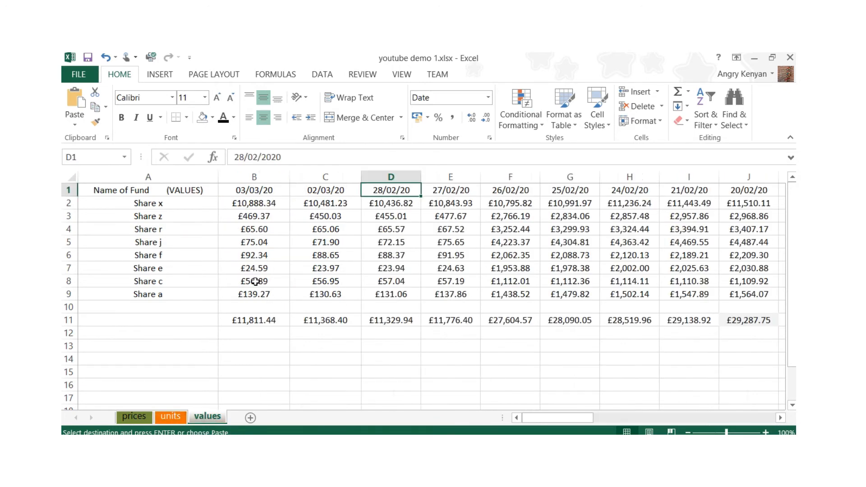
pyautogui.click(239, 320)
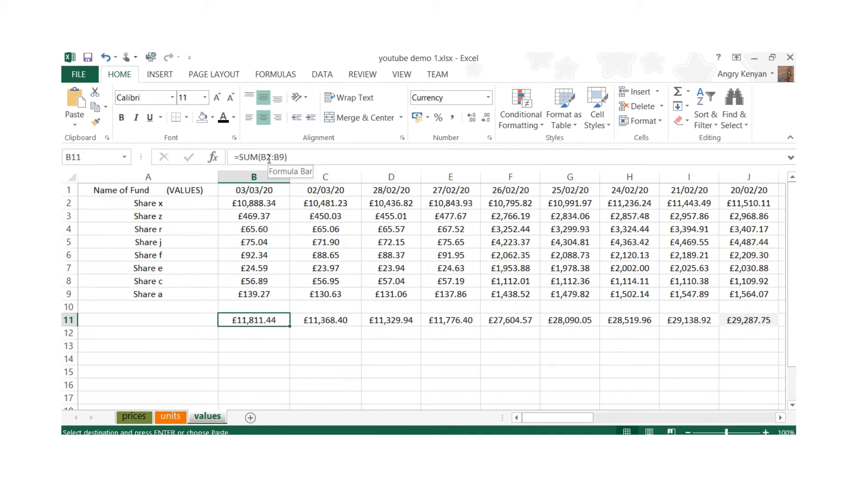
pyautogui.click(271, 157)
pyautogui.press('BackSpace')
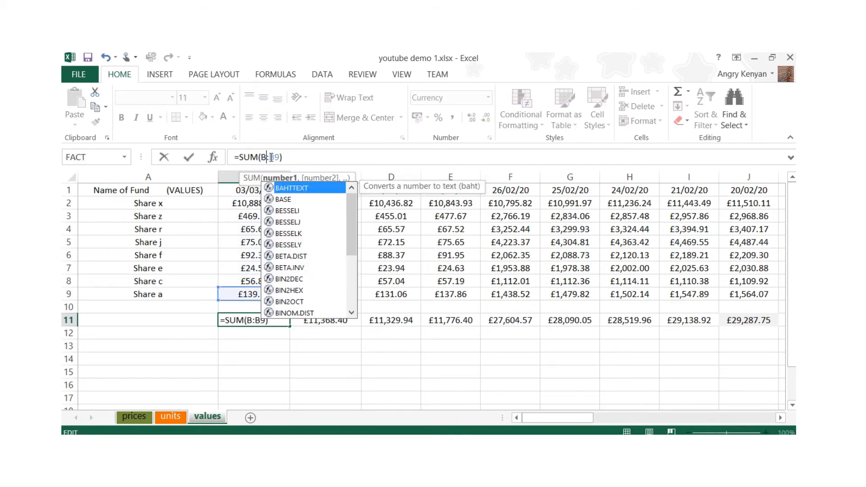
pyautogui.write('4')
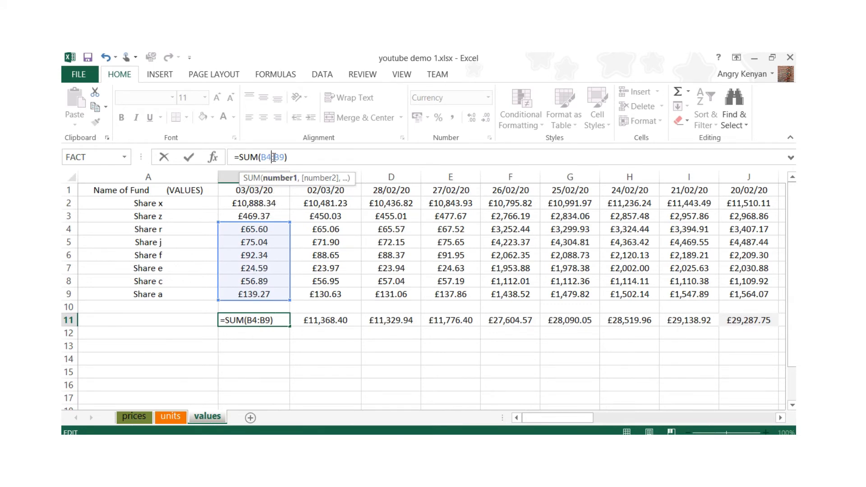
pyautogui.press('BackSpace')
pyautogui.write('8')
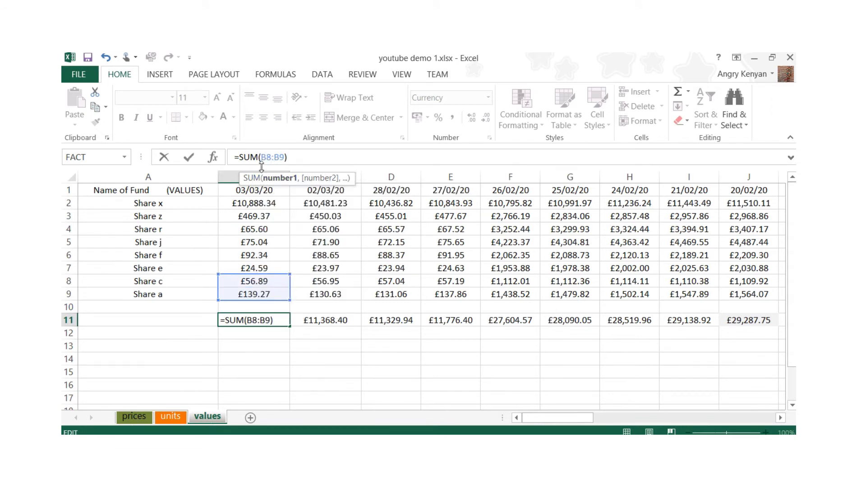
pyautogui.press('BackSpace')
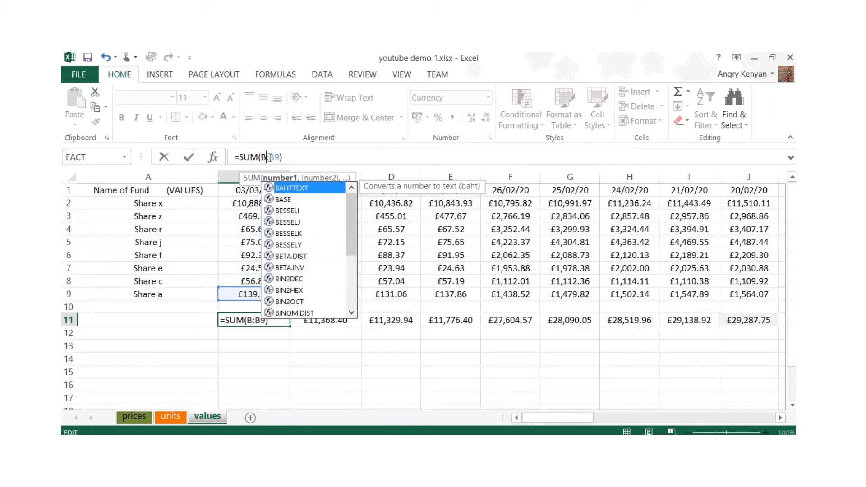
pyautogui.write('2')
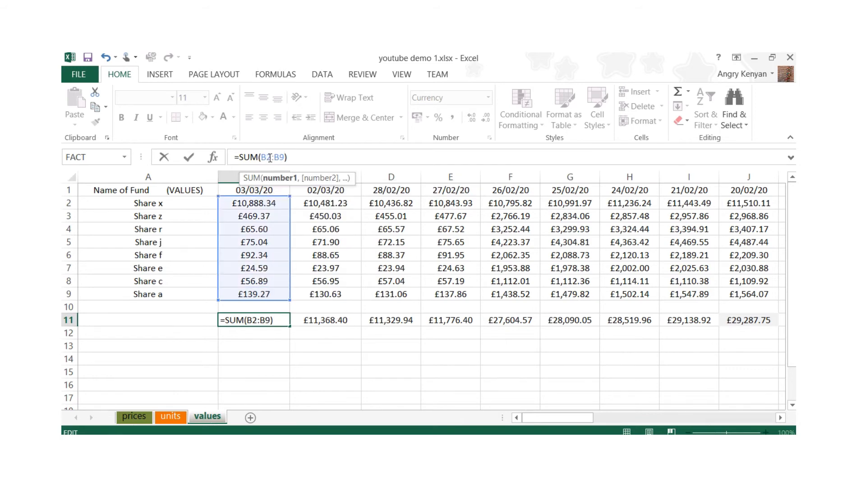
# Try B6 as the end of the SUM range in B11, restore the range to B2:B9 and enter the formula.
pyautogui.press('BackSpace')
pyautogui.write('7')
pyautogui.press('BackSpace')
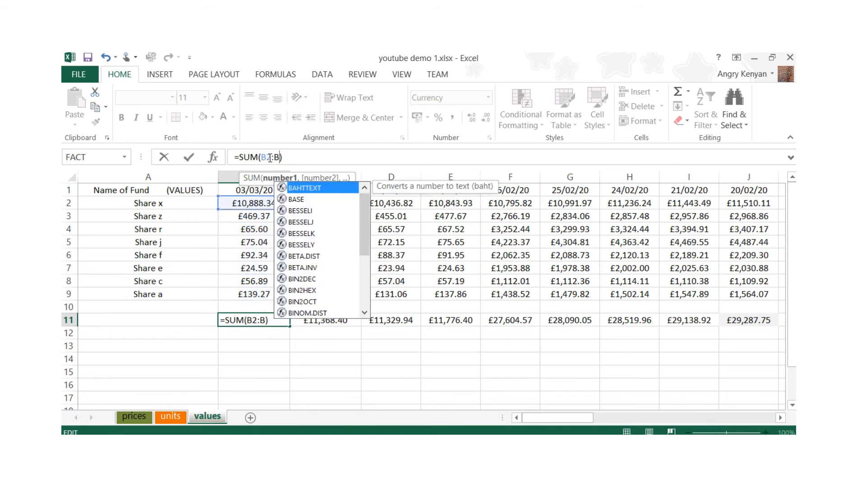
pyautogui.write('6')
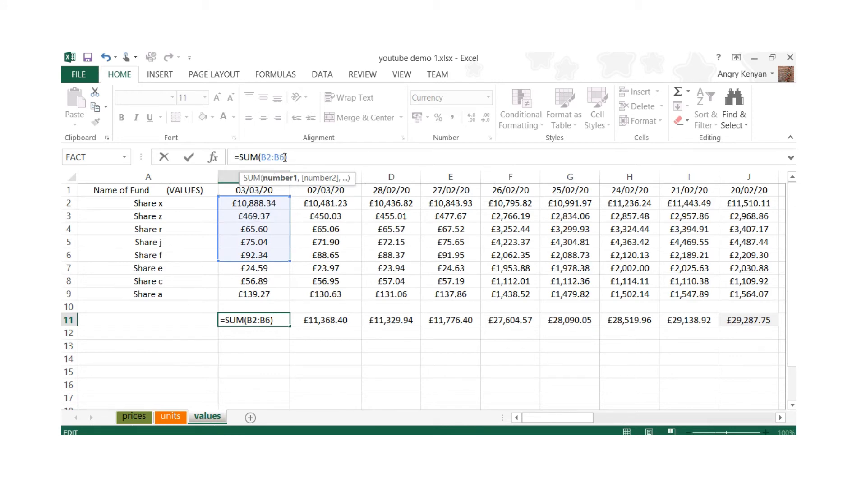
pyautogui.press('BackSpace')
pyautogui.write('9')
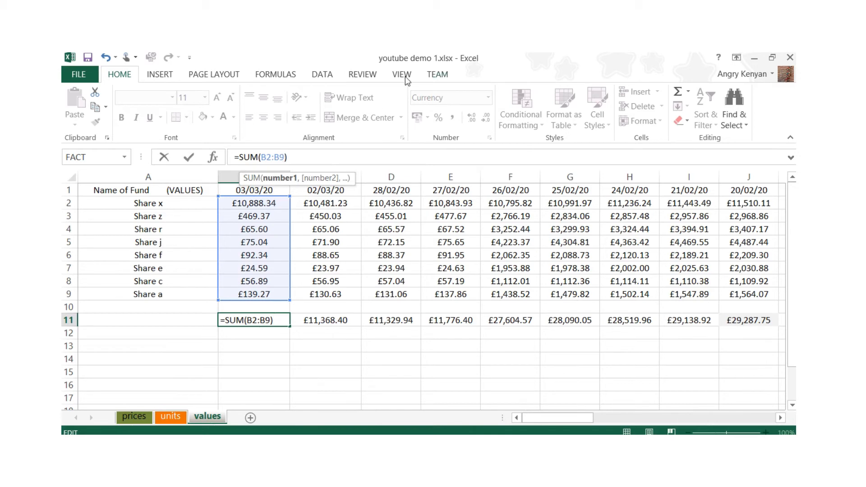
pyautogui.moveTo(290, 300); pyautogui.dragTo(266, 295)
pyautogui.press('Return')
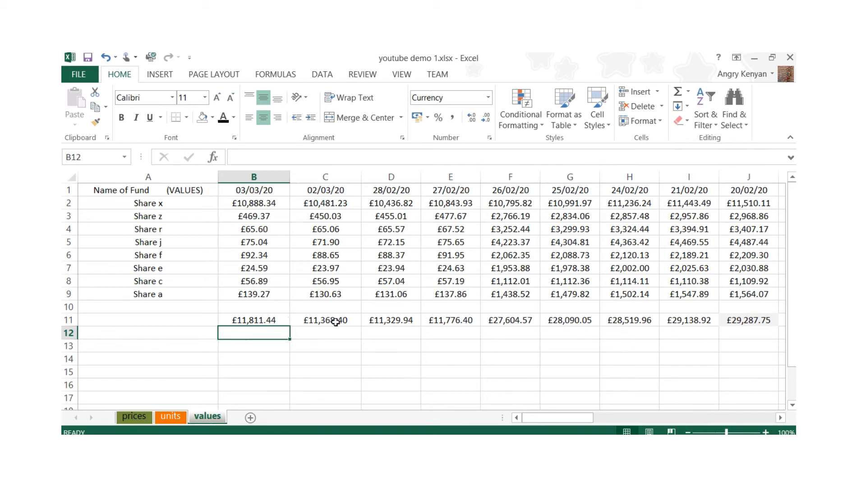
# Trace the formula in B9 of the values sheet to its source cells B9 on the prices and units sheets, and return to values.
pyautogui.click(262, 292)
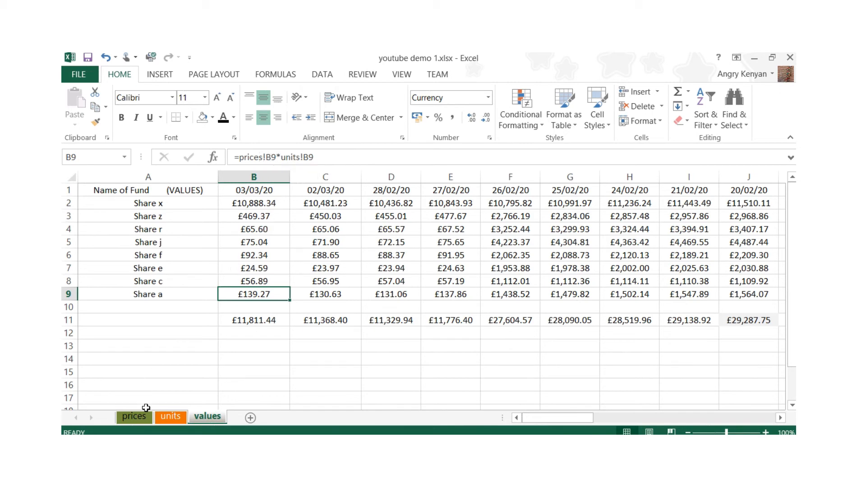
pyautogui.click(134, 416)
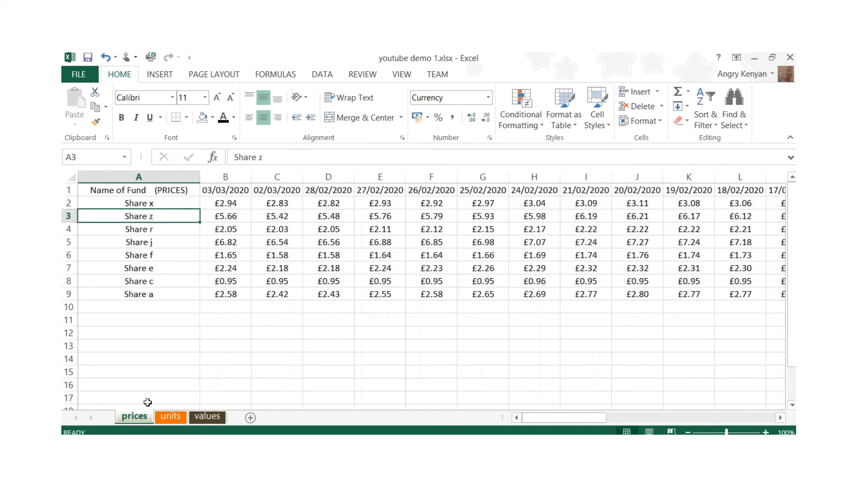
pyautogui.click(221, 297)
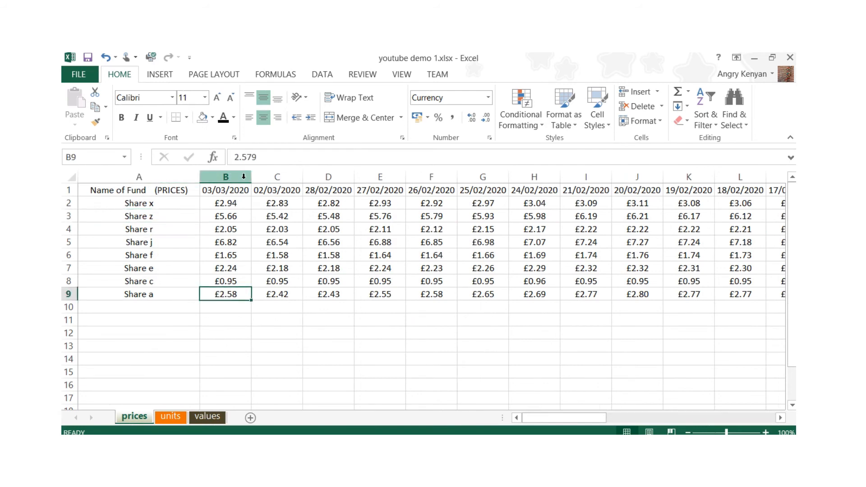
pyautogui.click(176, 417)
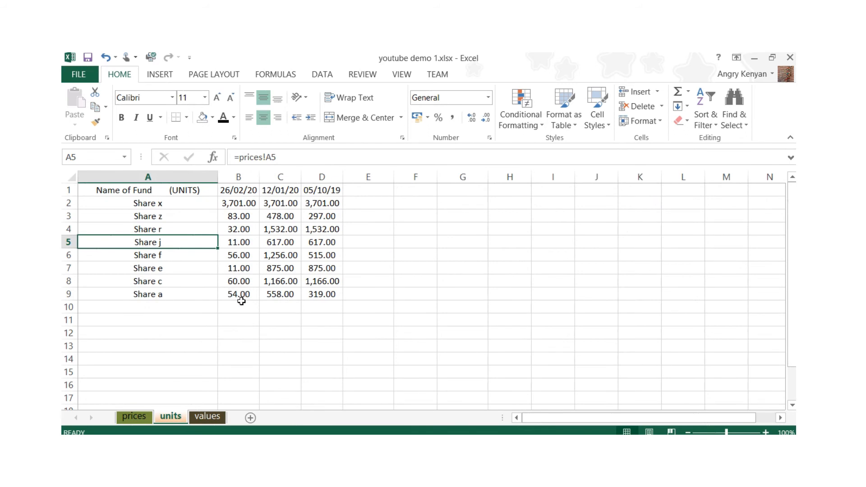
pyautogui.click(245, 295)
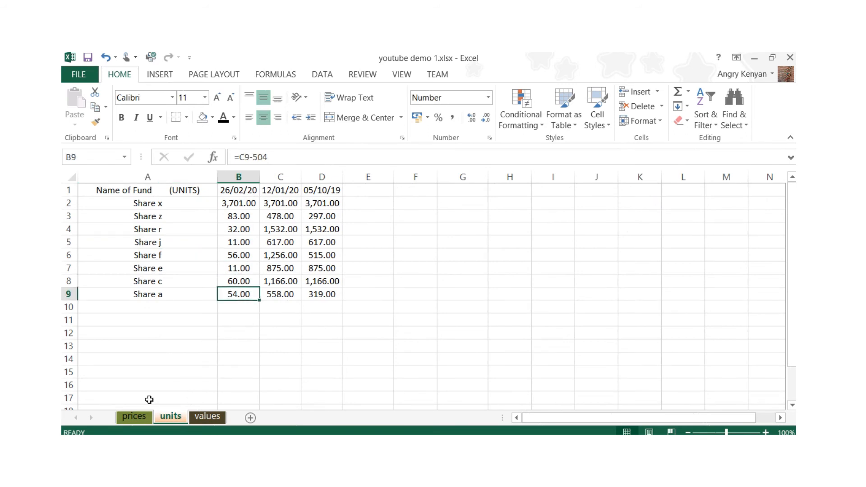
pyautogui.click(135, 416)
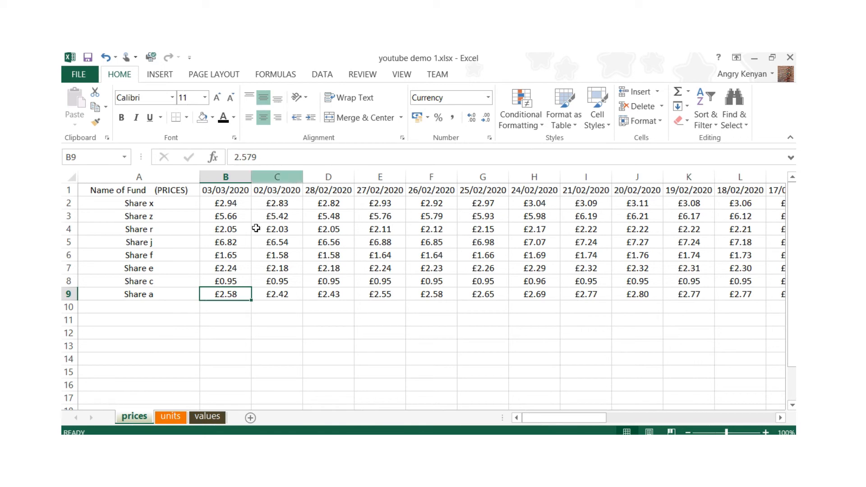
pyautogui.click(204, 417)
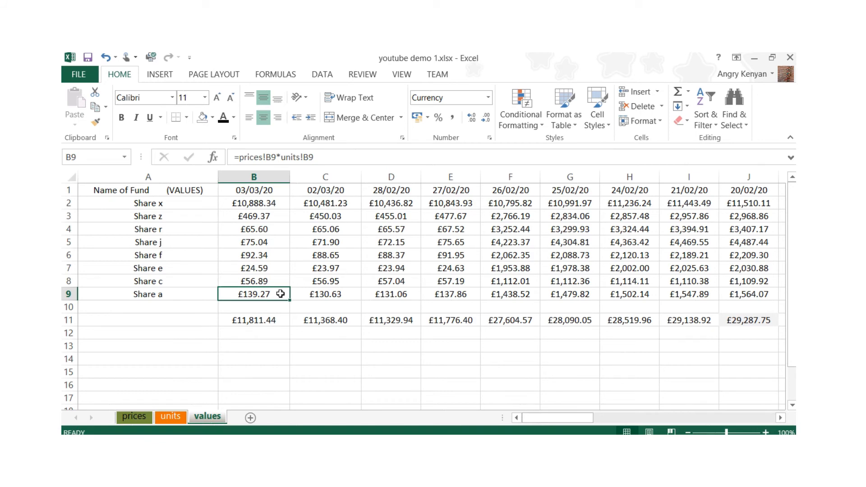
# Examine the price-times-units formulas across row 9 to F9 and up column F to F5 on the values sheet.
pyautogui.press('Right')
pyautogui.press('Right')
pyautogui.press('Right')
pyautogui.press('Right')
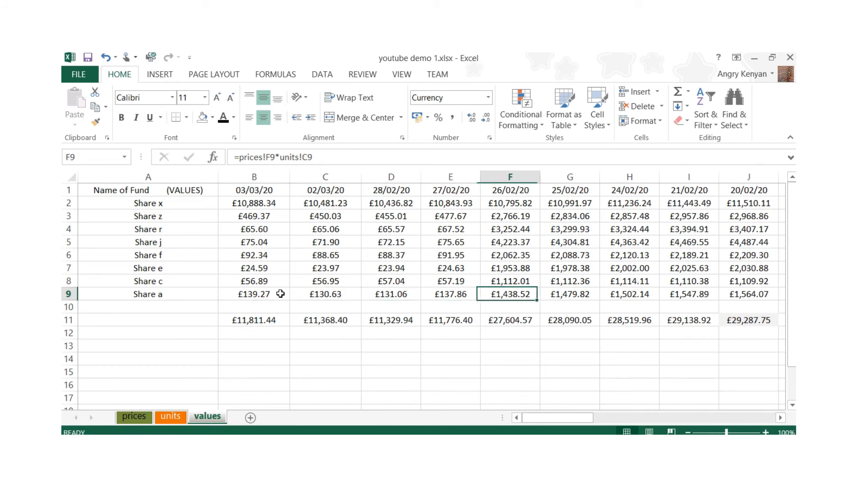
pyautogui.press('Up')
pyautogui.press('Up')
pyautogui.press('Up')
pyautogui.press('Up')
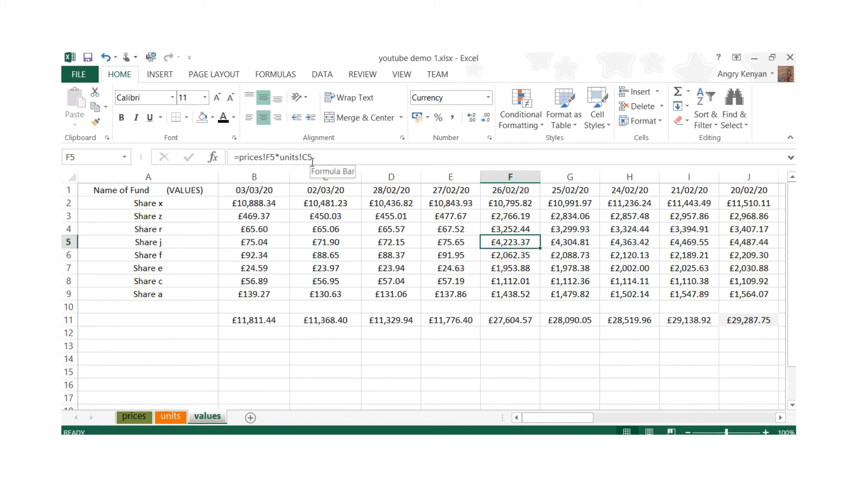
# Trace the formula in F5 of the values sheet to F5 on prices and C5 on units, and return to values.
pyautogui.click(133, 416)
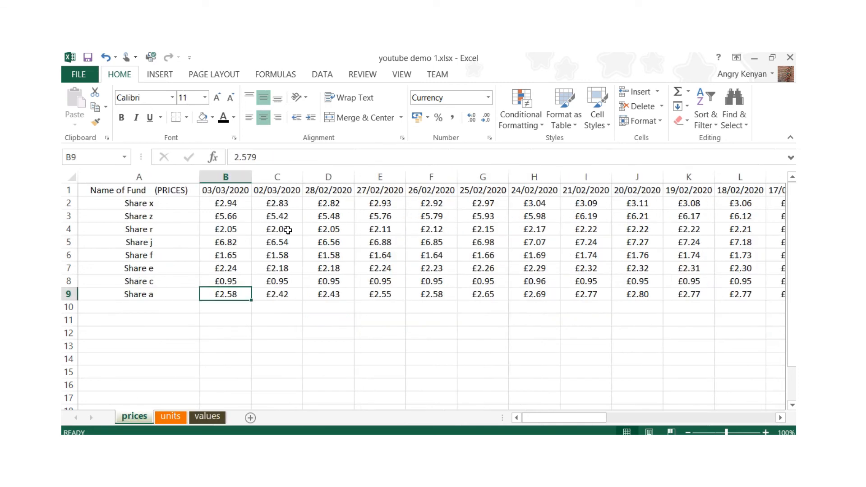
pyautogui.click(432, 243)
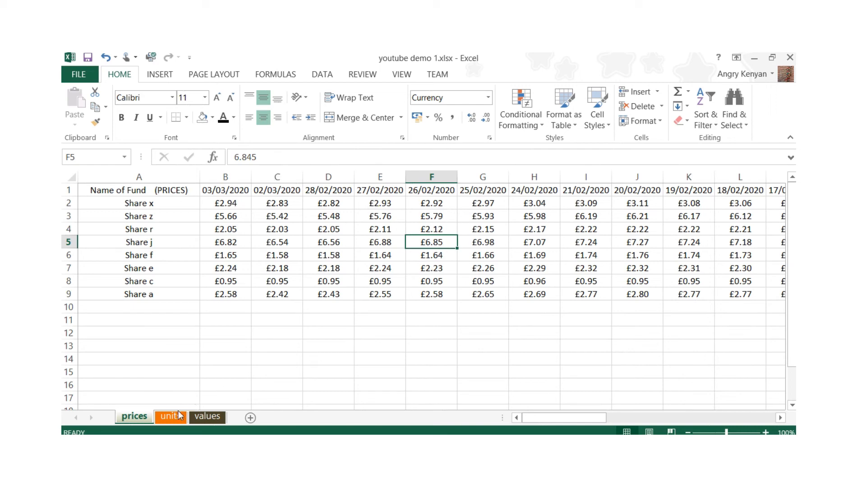
pyautogui.click(220, 420)
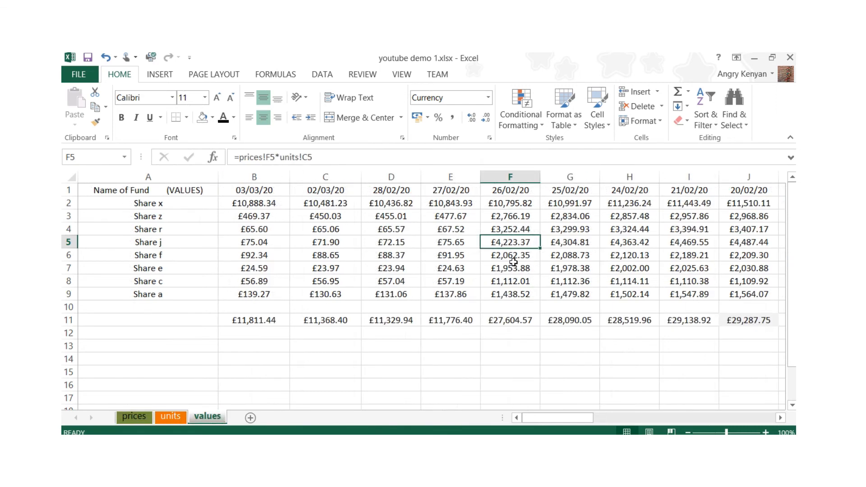
pyautogui.click(179, 415)
pyautogui.click(289, 239)
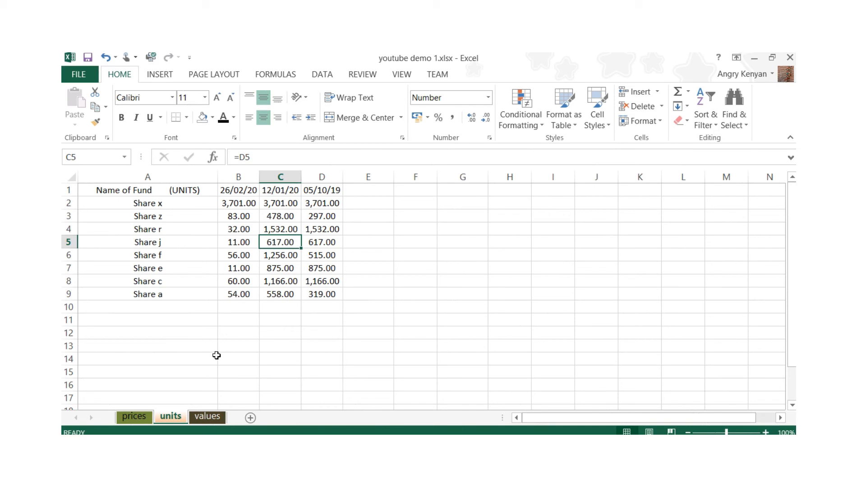
pyautogui.click(137, 415)
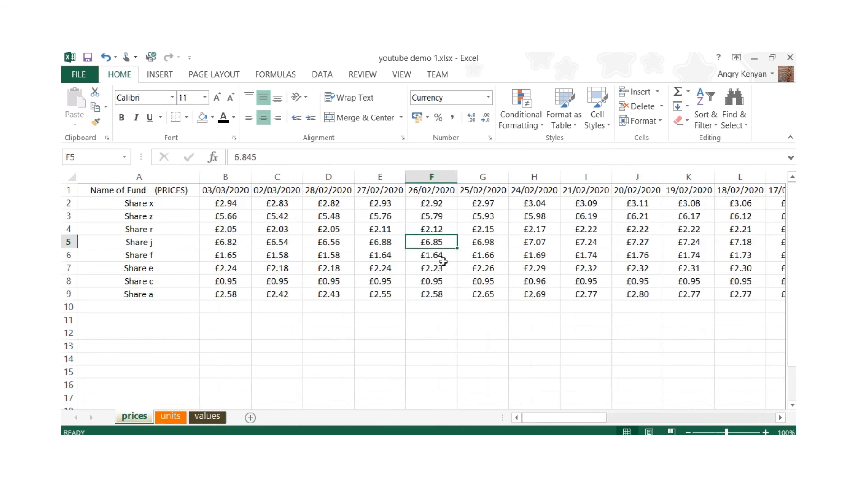
pyautogui.click(216, 419)
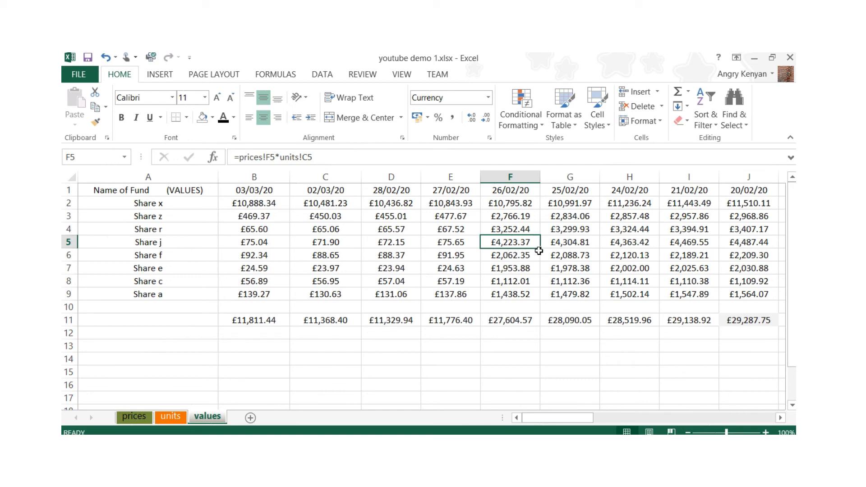
# Examine the SUM formula in F11 of the values sheet and the range it adds up, leaving the formula as is.
pyautogui.press('Down')
pyautogui.press('Down')
pyautogui.press('Down')
pyautogui.press('Down')
pyautogui.press('Down')
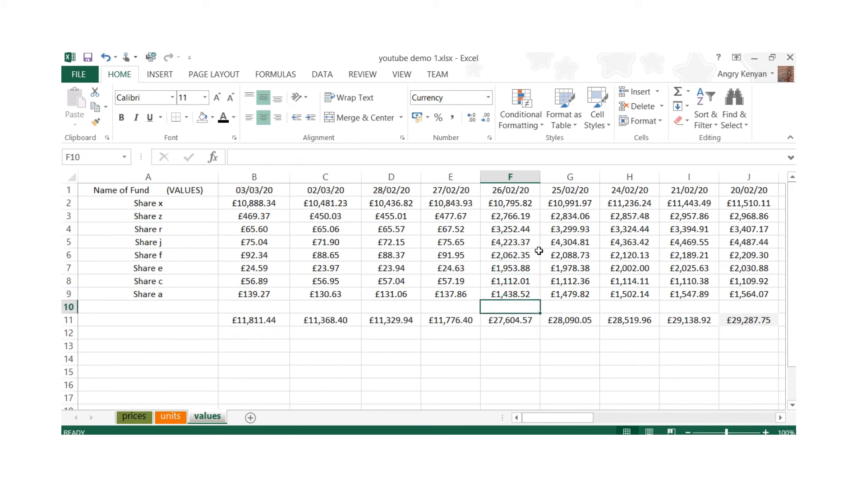
pyautogui.press('Down')
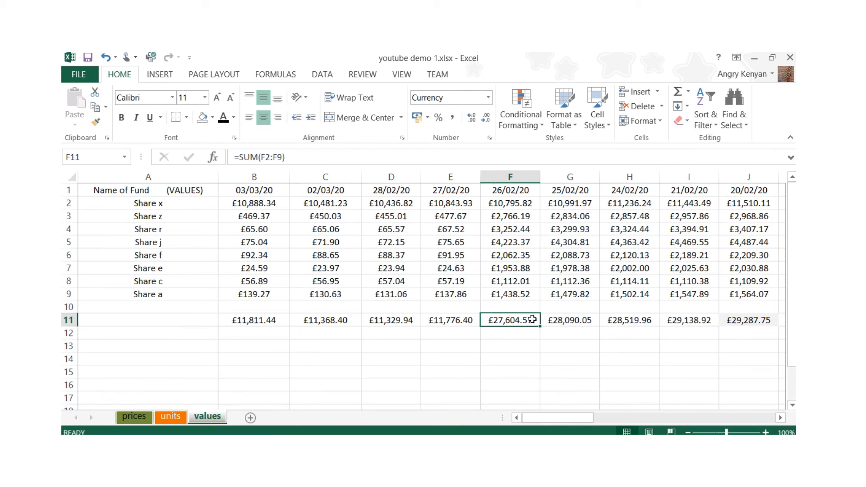
pyautogui.doubleClick(534, 319)
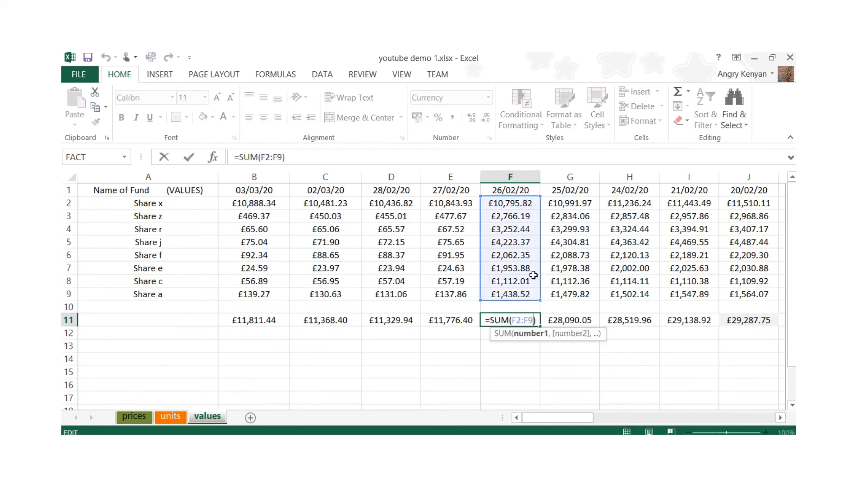
pyautogui.click(463, 336)
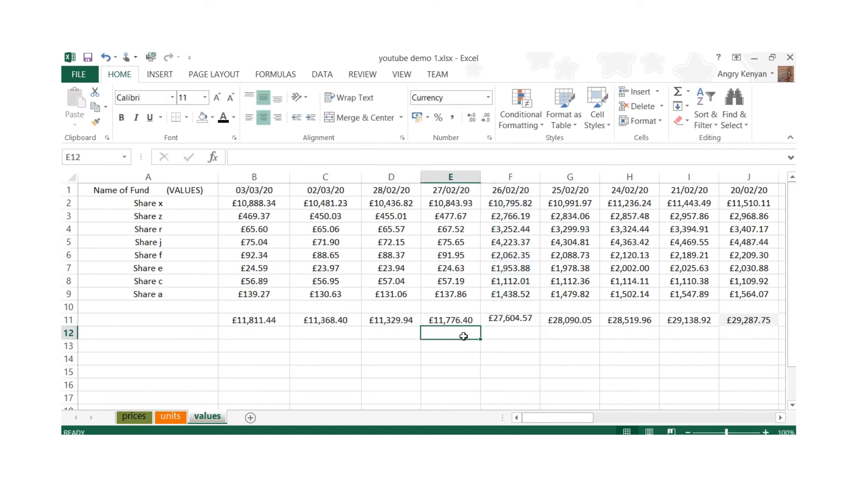
pyautogui.click(495, 320)
pyautogui.doubleClick(489, 324)
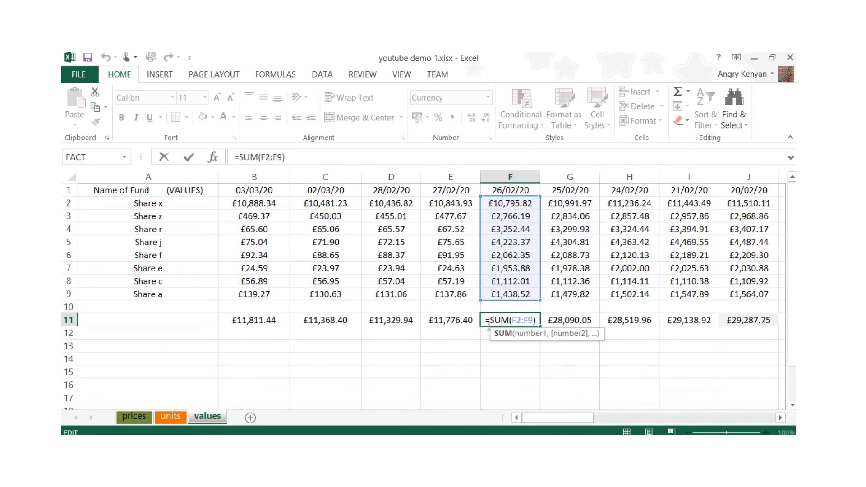
pyautogui.click(457, 330)
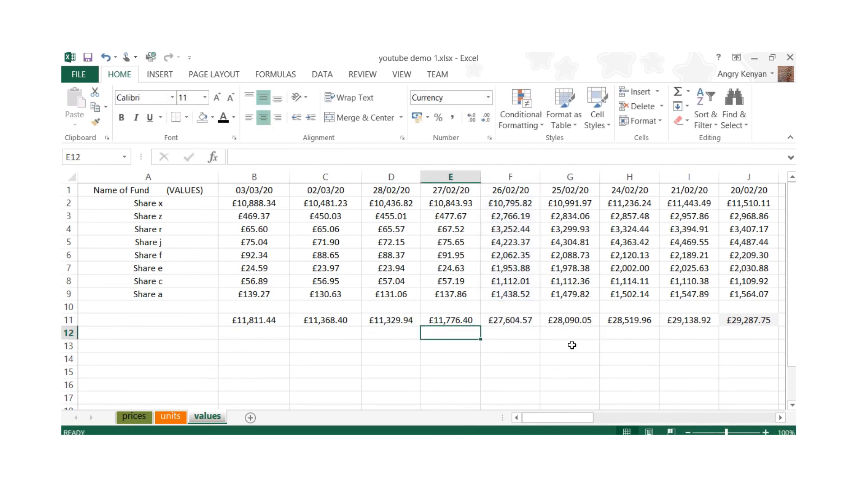
# Enter =SUM(B11:F11) in B13 of the values sheet to add the daily totals, and reselect B13.
pyautogui.press('Down')
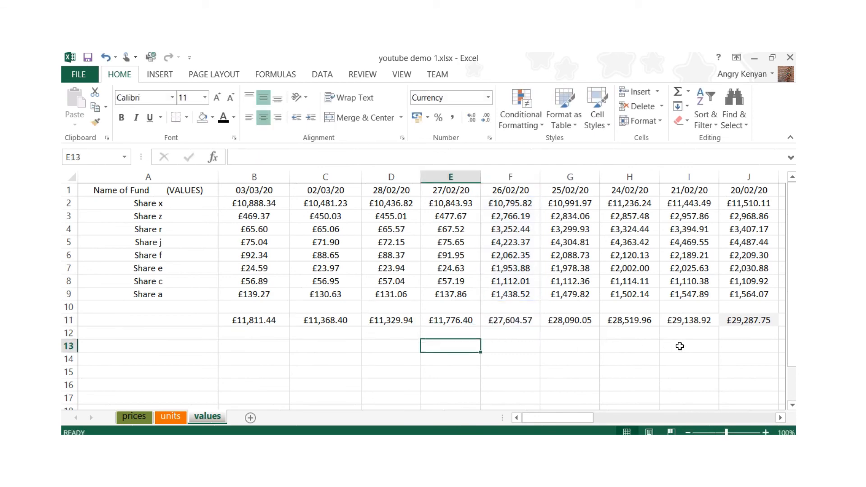
pyautogui.press('Left')
pyautogui.press('Left')
pyautogui.press('Left')
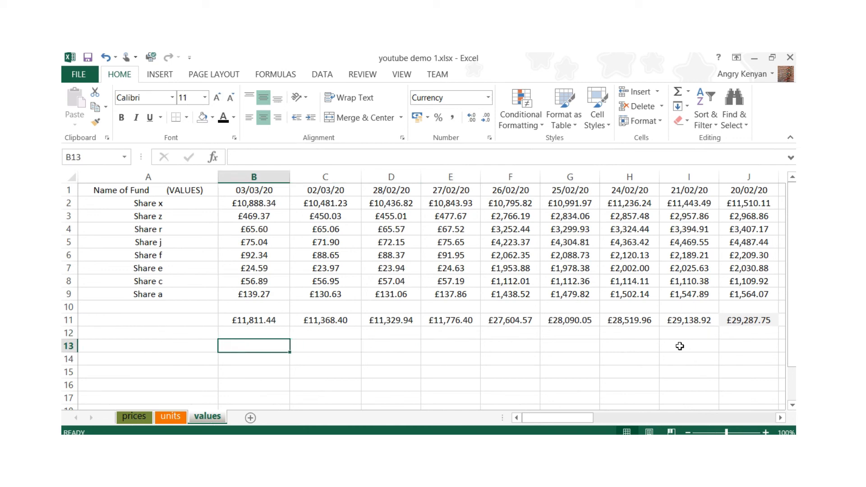
pyautogui.write('=')
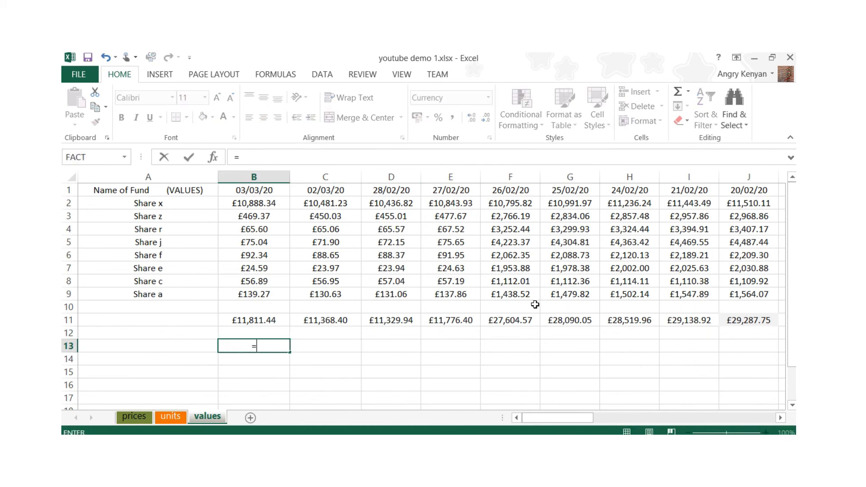
pyautogui.write('su')
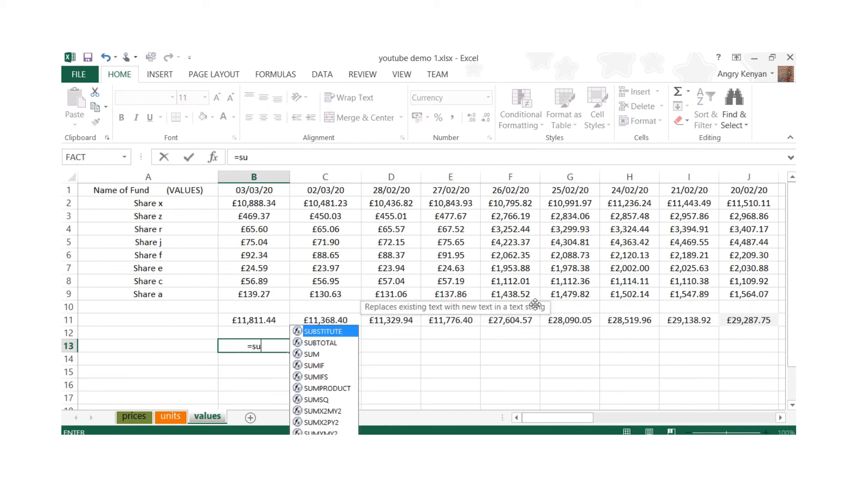
pyautogui.write('m(')
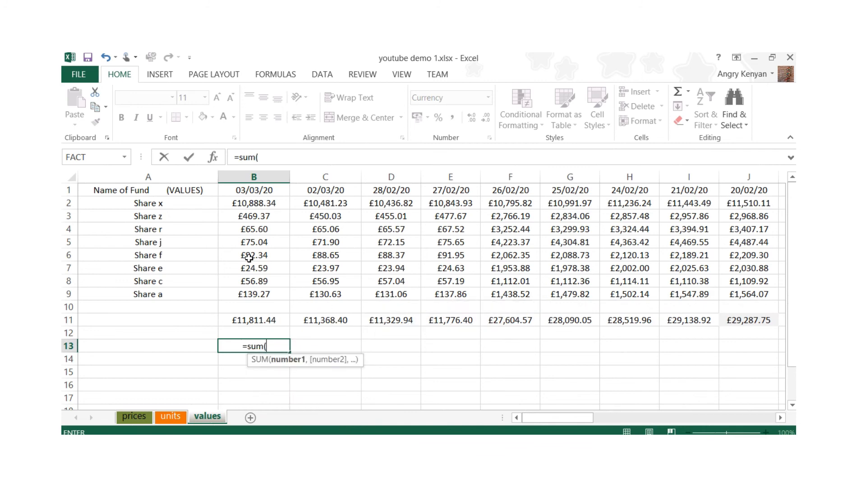
pyautogui.click(269, 320)
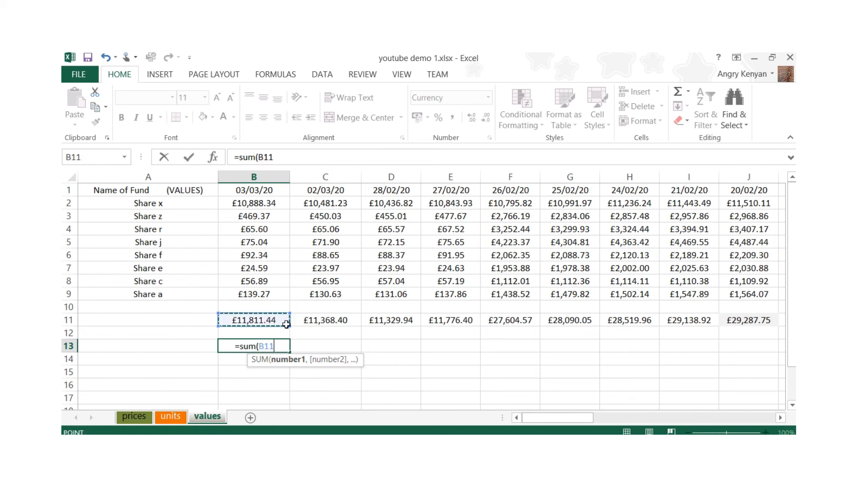
pyautogui.moveTo(284, 323); pyautogui.dragTo(493, 321)
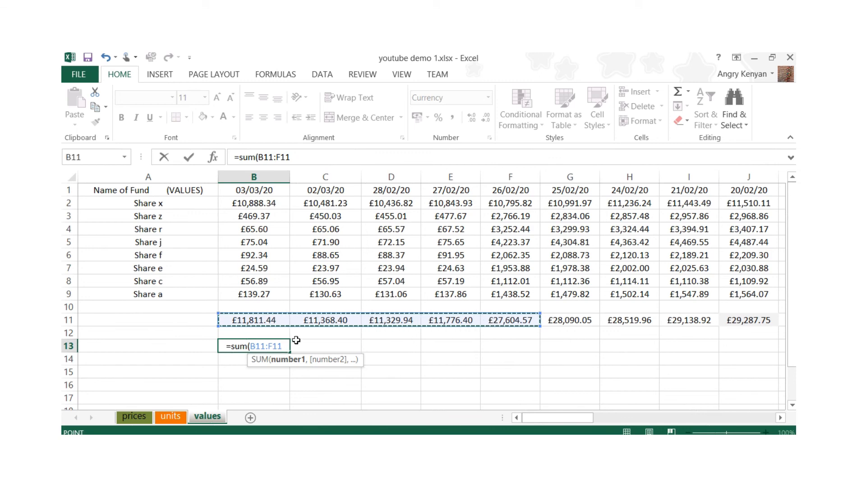
pyautogui.write(')')
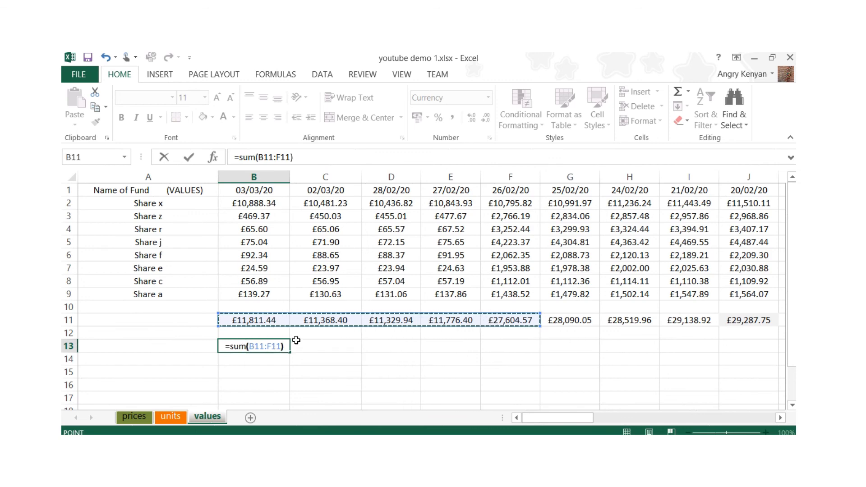
pyautogui.press('Return')
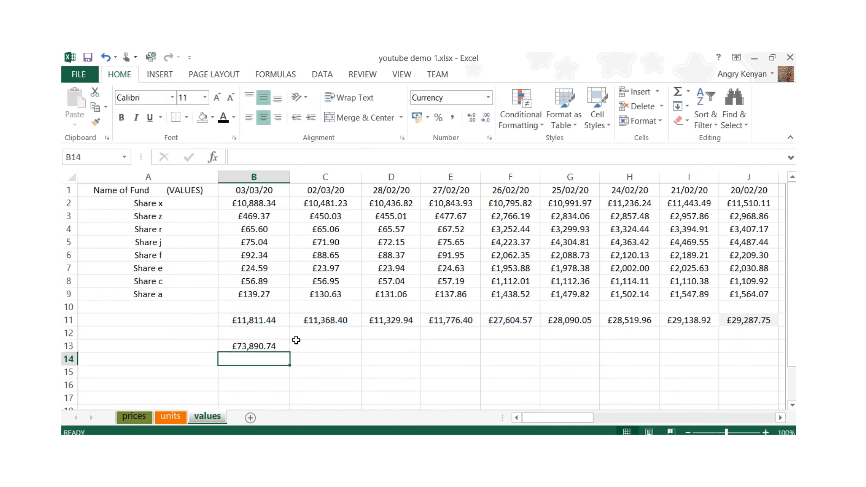
pyautogui.press('Up')
pyautogui.press('Left')
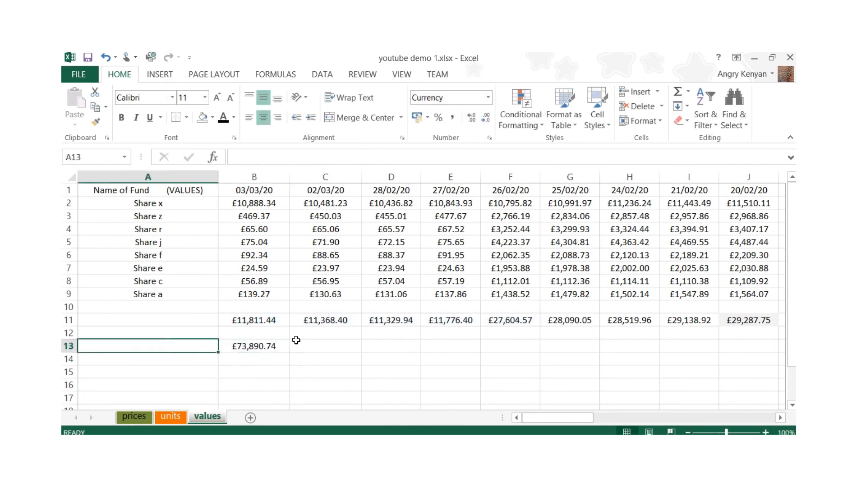
pyautogui.press('Right')
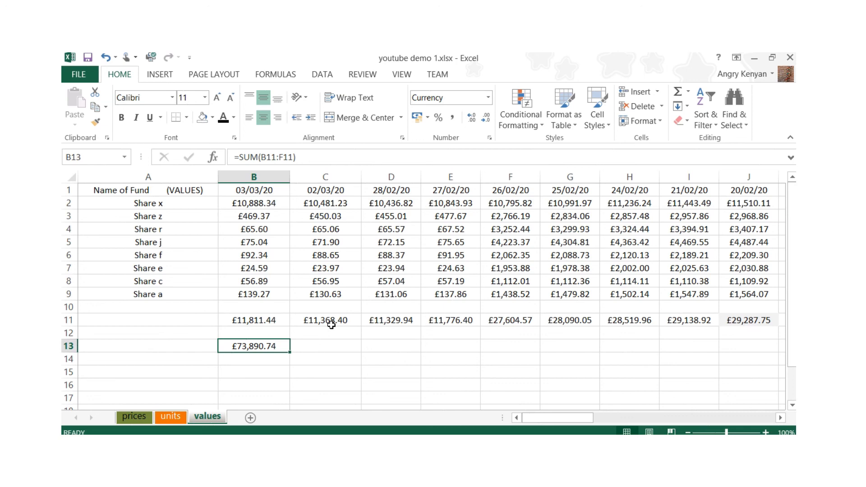
# Replace the formula in B13 with =B11+D11+F11 to add only those three totals, and clear the cell.
pyautogui.press('F2')
pyautogui.write('=')
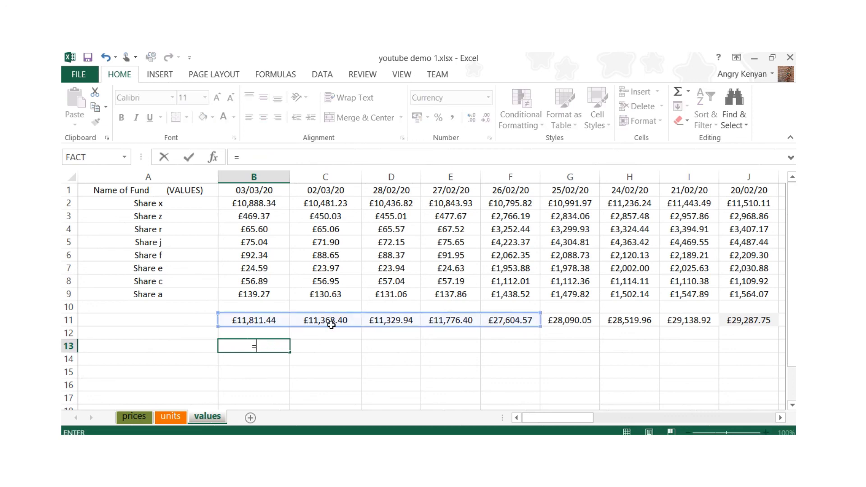
pyautogui.click(263, 318)
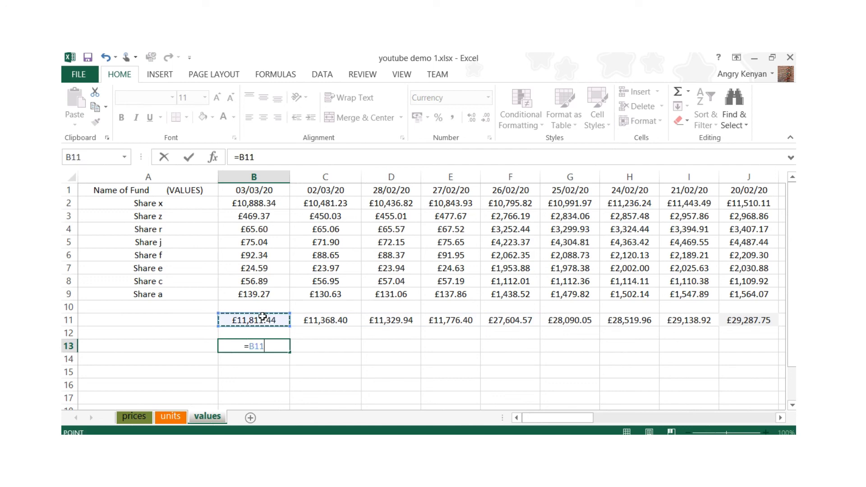
pyautogui.write('+')
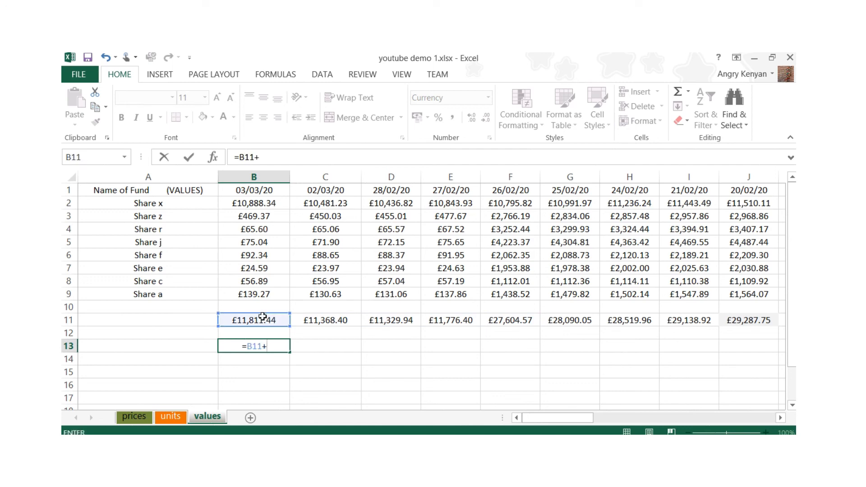
pyautogui.click(405, 322)
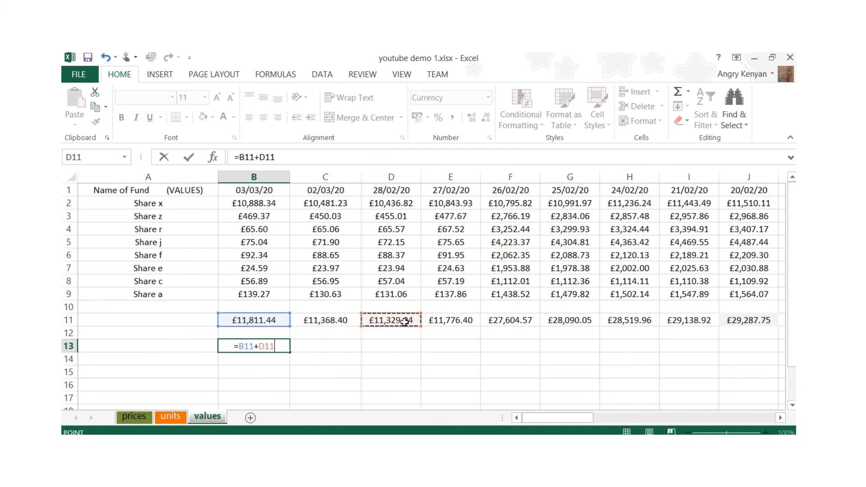
pyautogui.write('+')
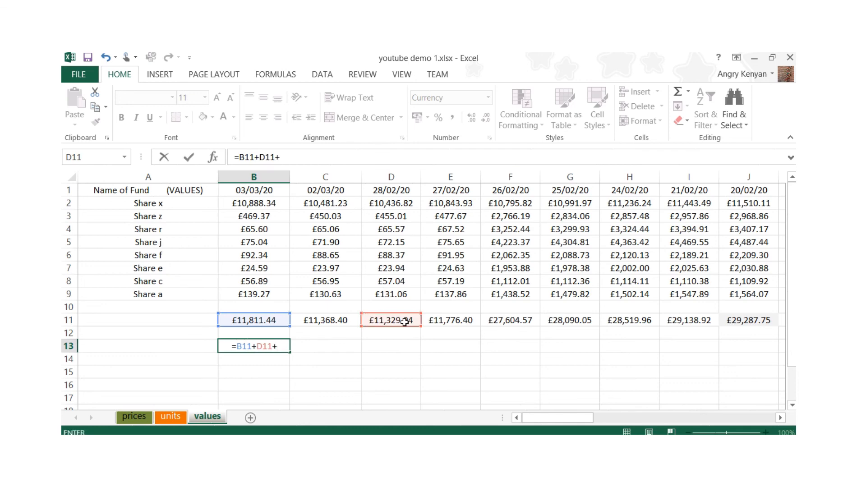
pyautogui.click(494, 325)
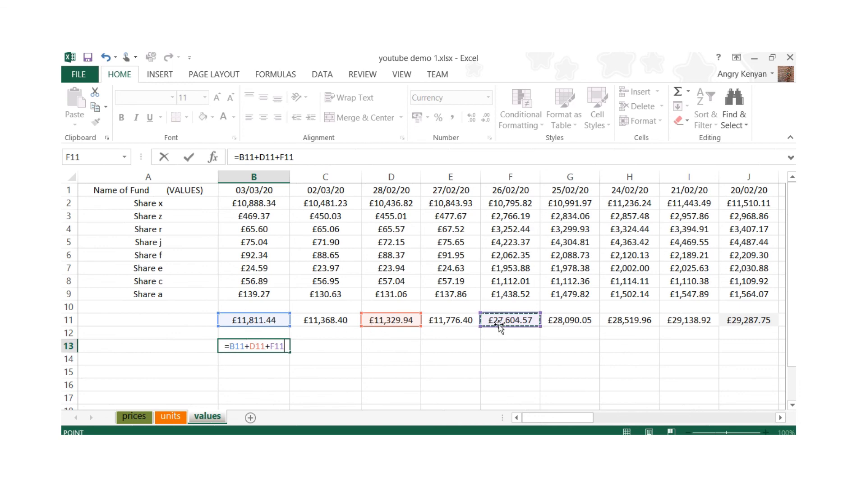
pyautogui.press('Return')
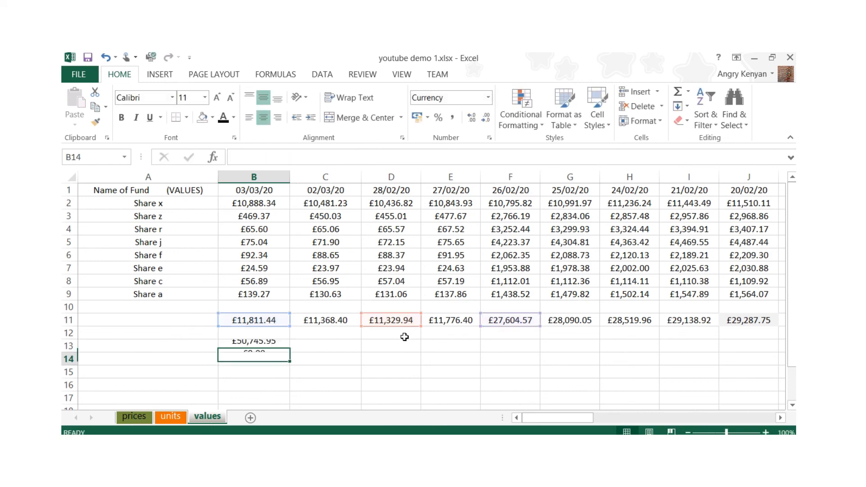
pyautogui.press('Up')
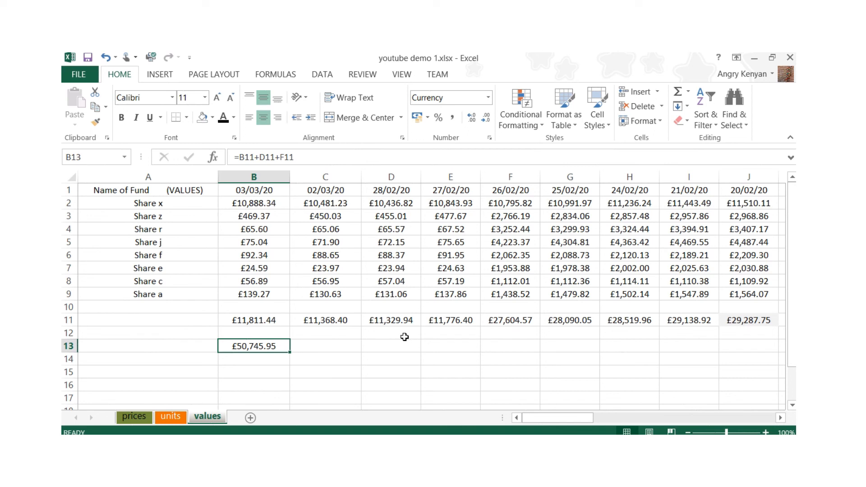
pyautogui.press('BackSpace')
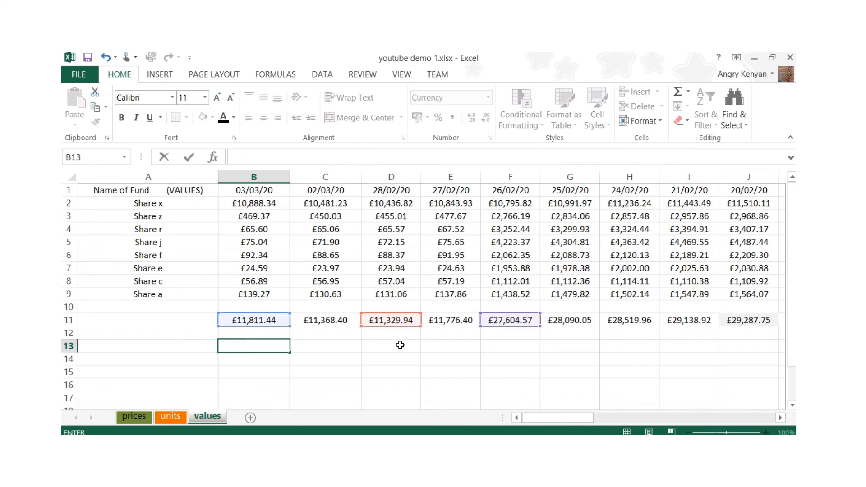